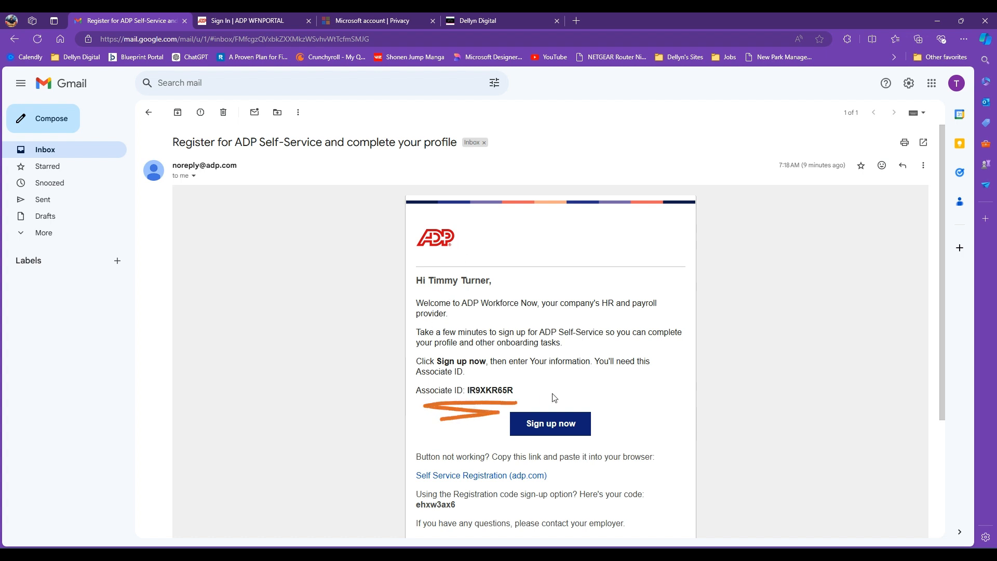
- Select the Associate ID in the ADP invitation email and start self-service sign-up
double_click(489, 390)
key("ctrl+c")
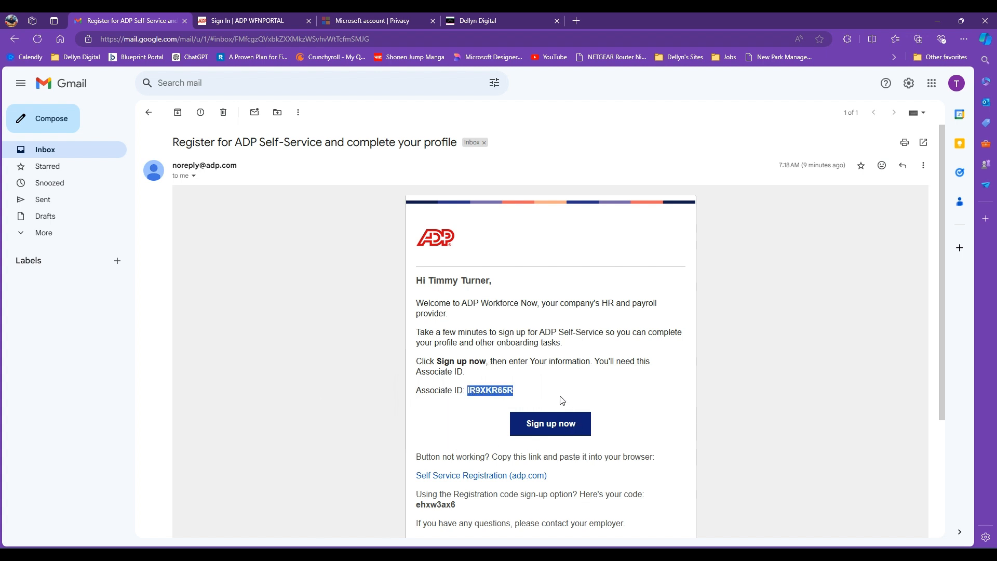
left_click(541, 427)
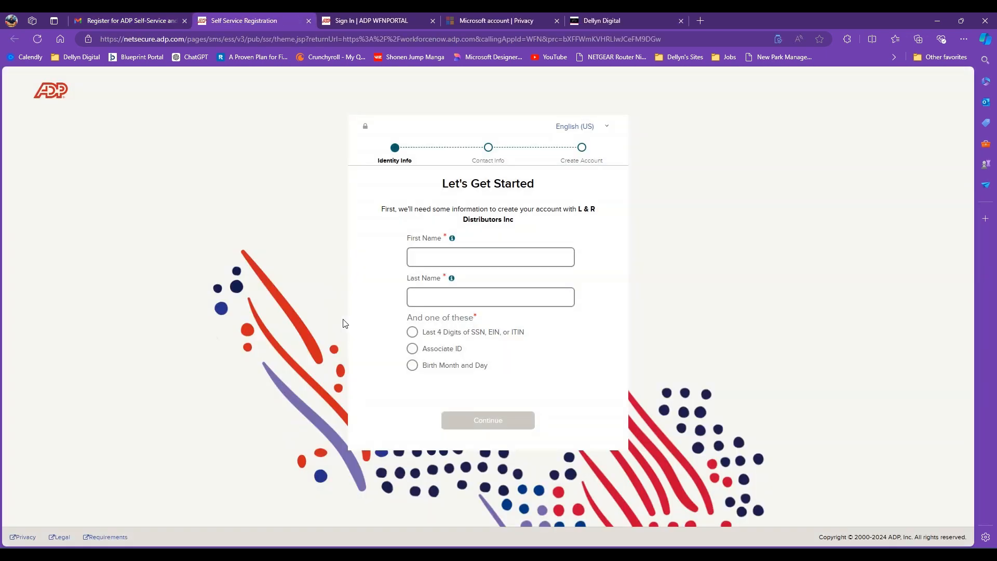
- Enter the new hire's first name, autofill the last name, and submit the pasted Associate ID
left_click(462, 260)
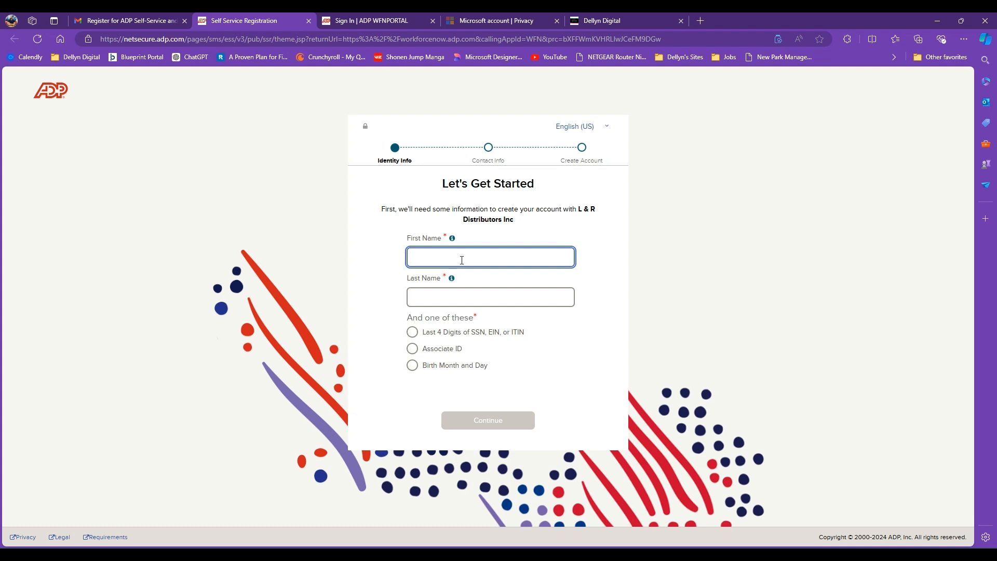
type("Timmy")
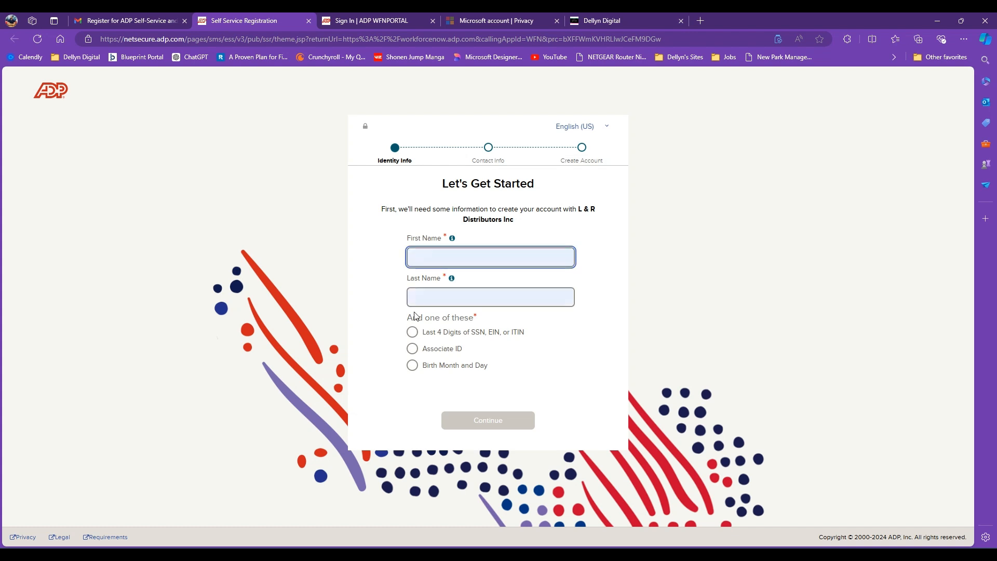
left_click(425, 311)
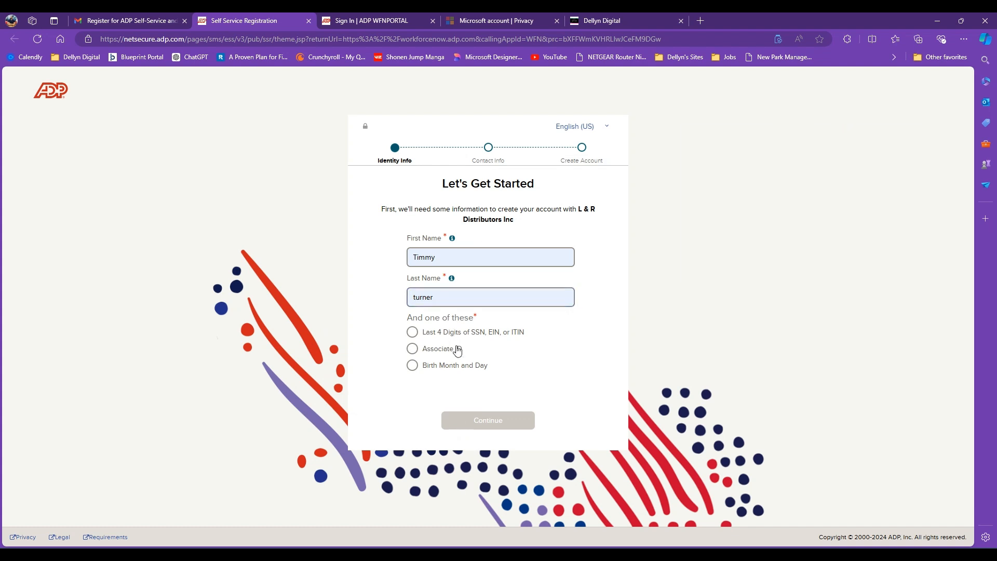
left_click(413, 349)
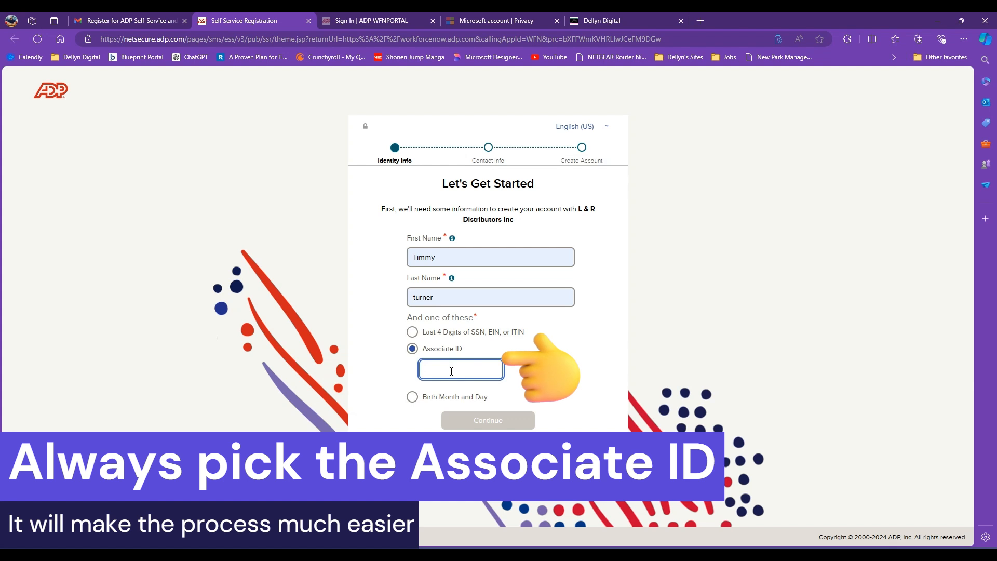
key("ctrl+v")
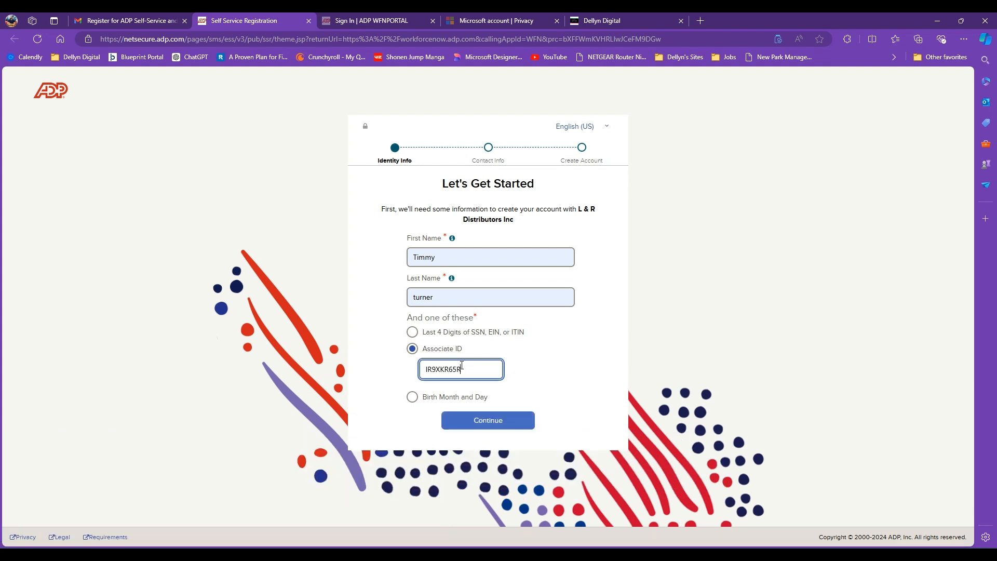
left_click(503, 422)
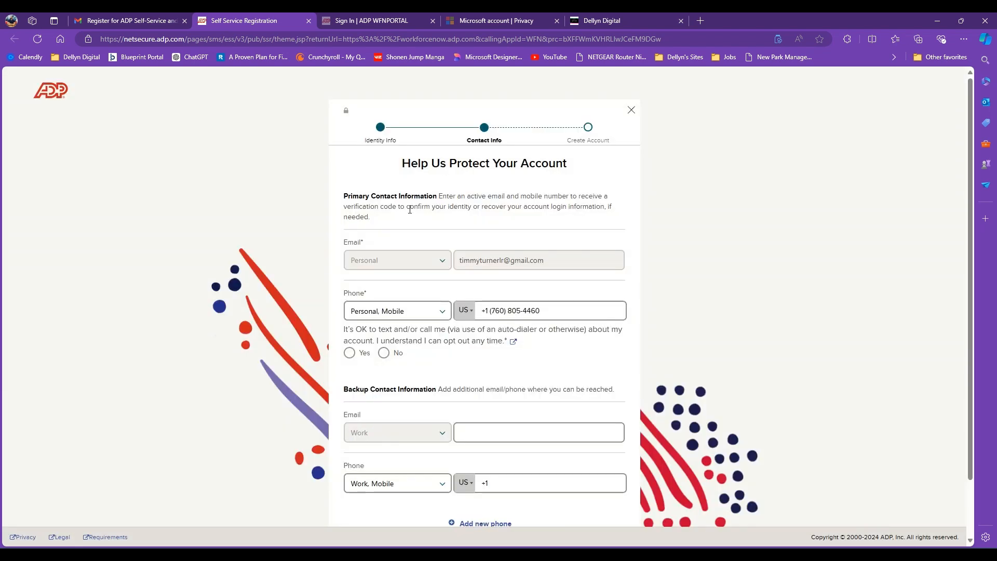
- Answer Yes to texts and calls about the account and continue past contact info
scroll(403, 363, "down", 1)
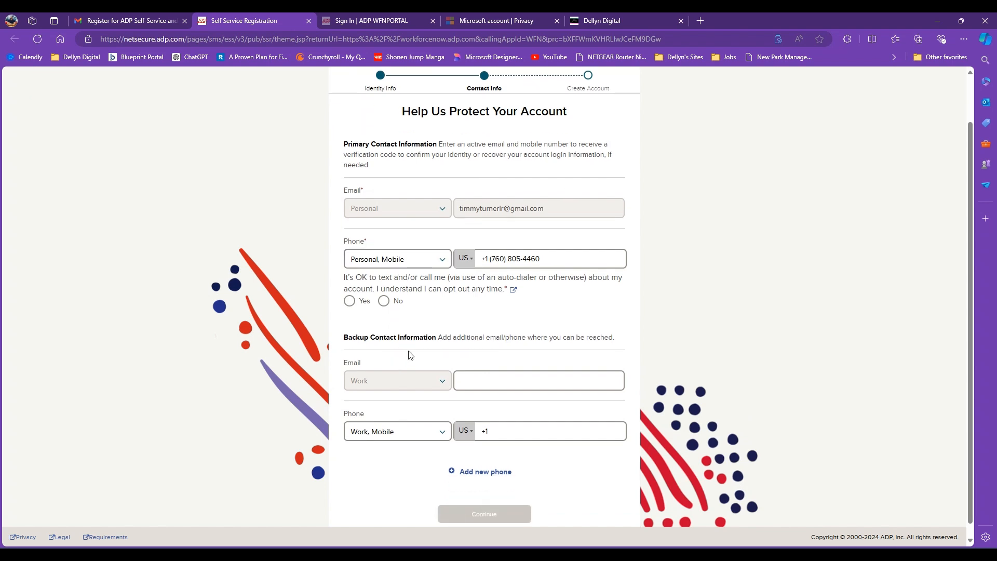
left_click(349, 302)
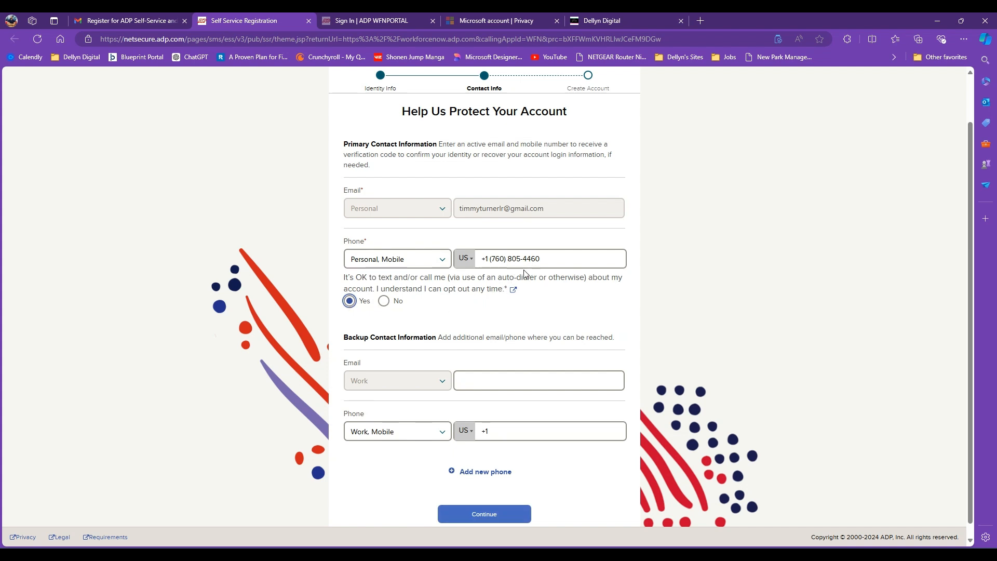
scroll(525, 272, "down", 1)
left_click(485, 502)
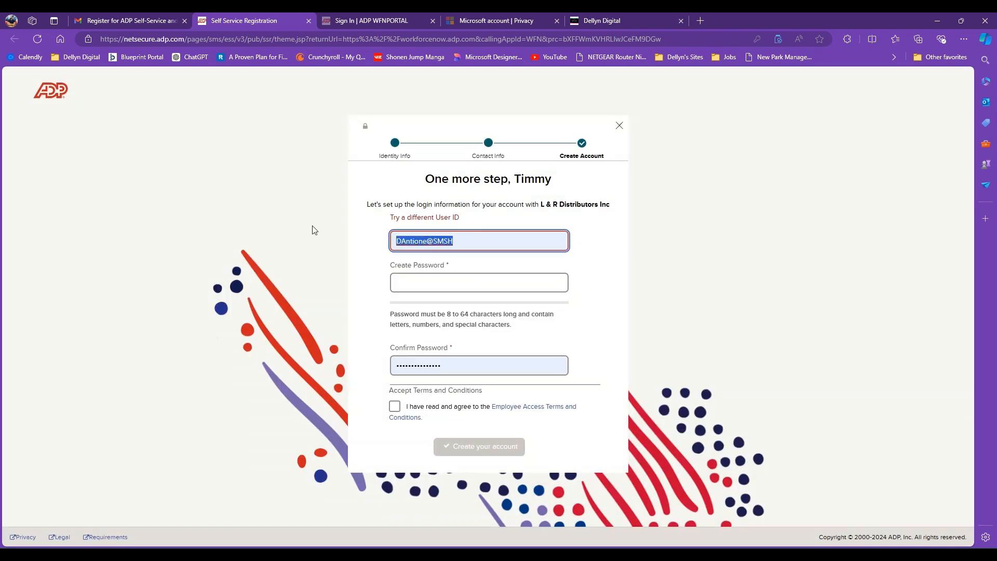
- Replace the suggested user ID with a saved one and enter the password and its confirmation
key("BackSpace")
left_click(606, 244)
double_click(462, 365)
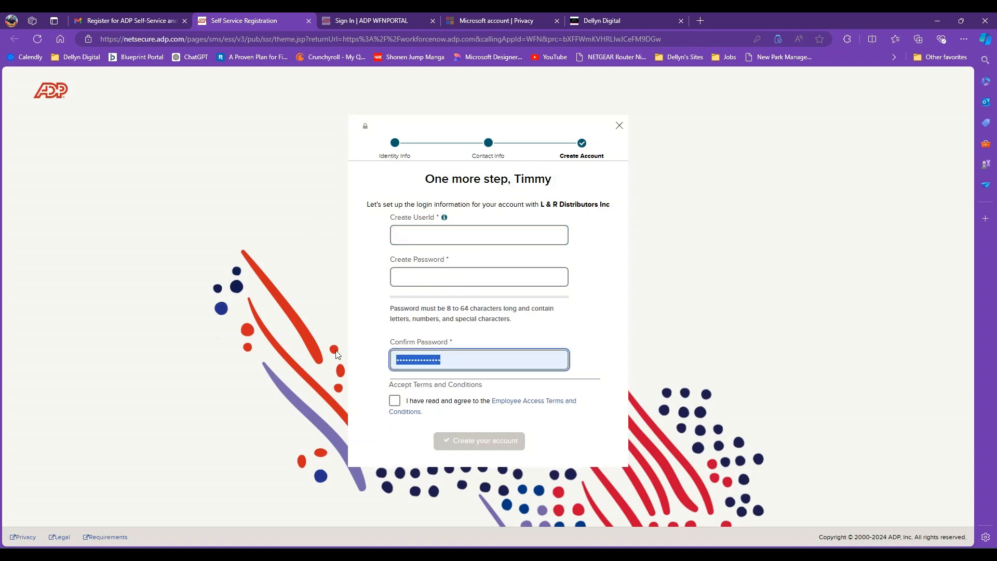
key("BackSpace")
left_click(449, 238)
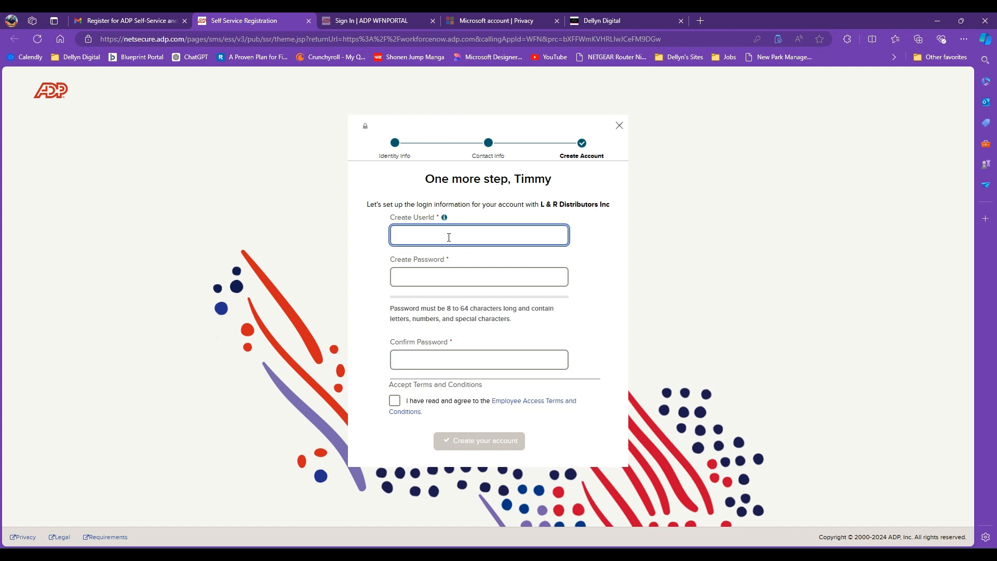
left_click(474, 276)
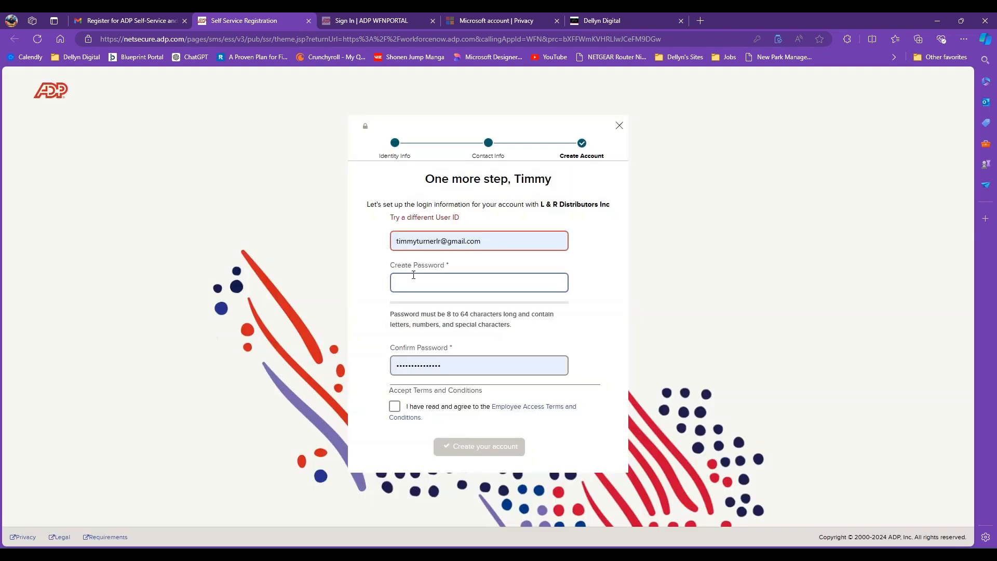
left_click(431, 275)
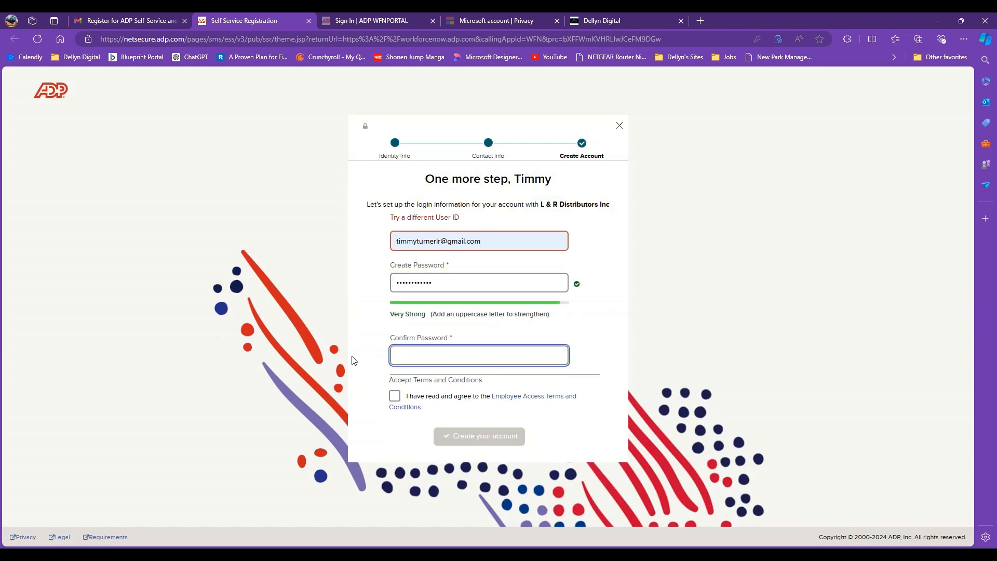
key("ctrl+v")
- Accept the Employee Access terms, strip the e-mail domain from the user ID, and create the account
left_click(395, 396)
left_click(427, 234)
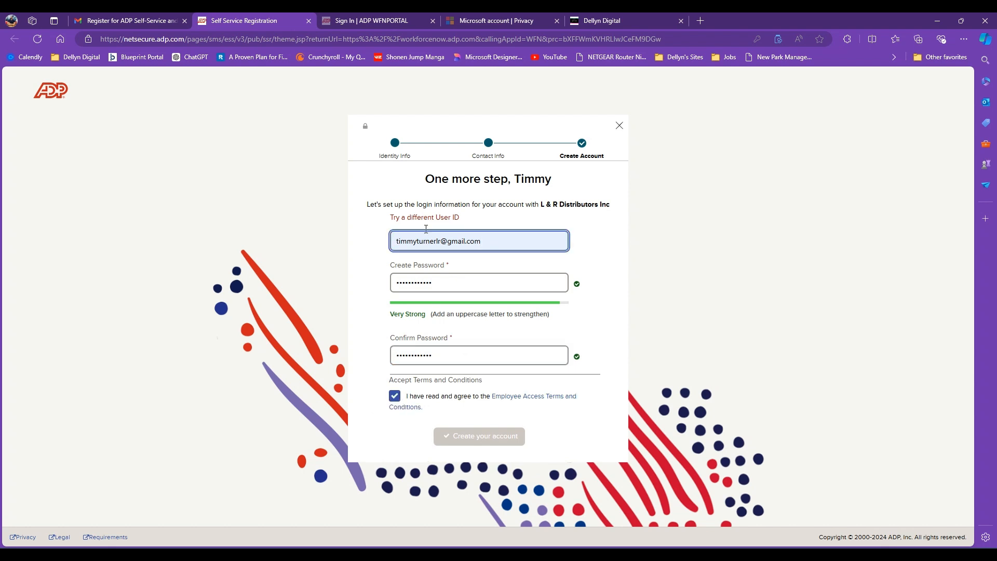
left_click_drag(491, 237, 442, 237)
key("BackSpace")
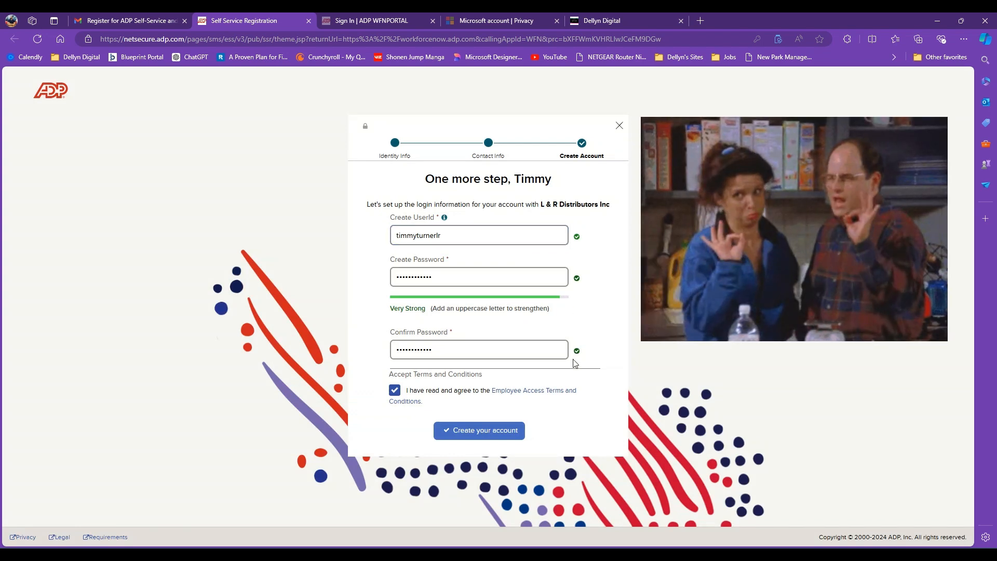
left_click(488, 434)
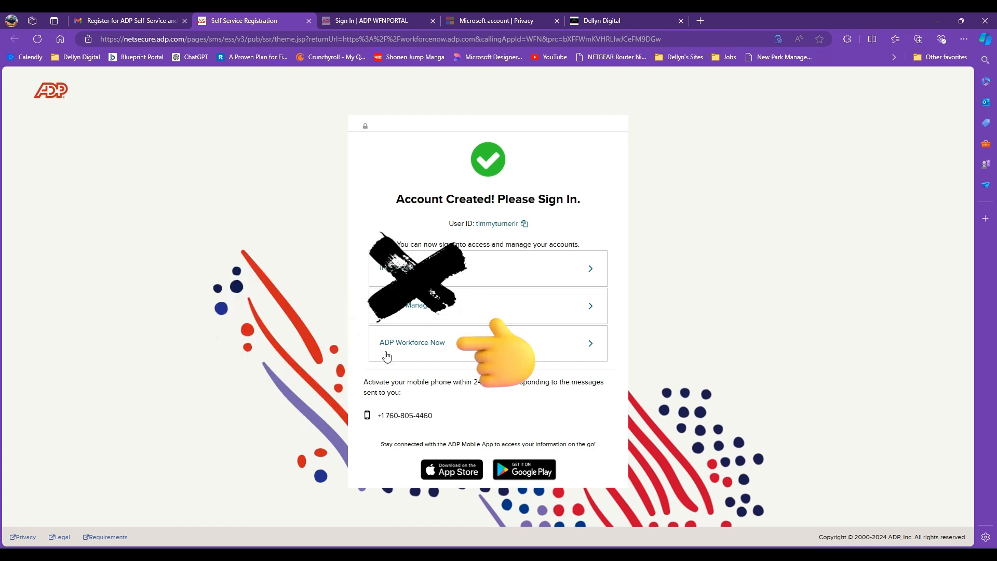
- Sign in to ADP Workforce Now with the prefilled user ID and saved password
left_click(391, 352)
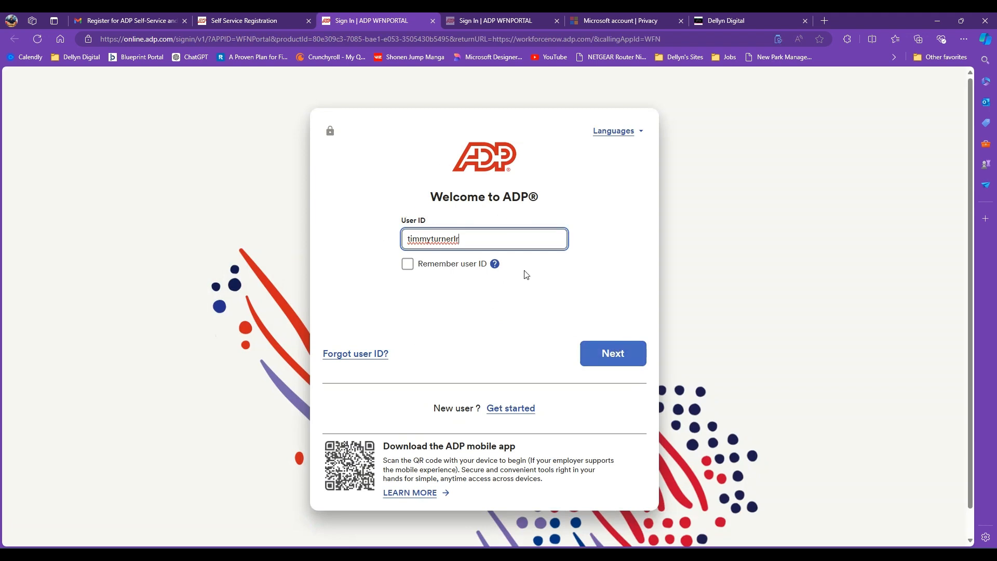
left_click(616, 361)
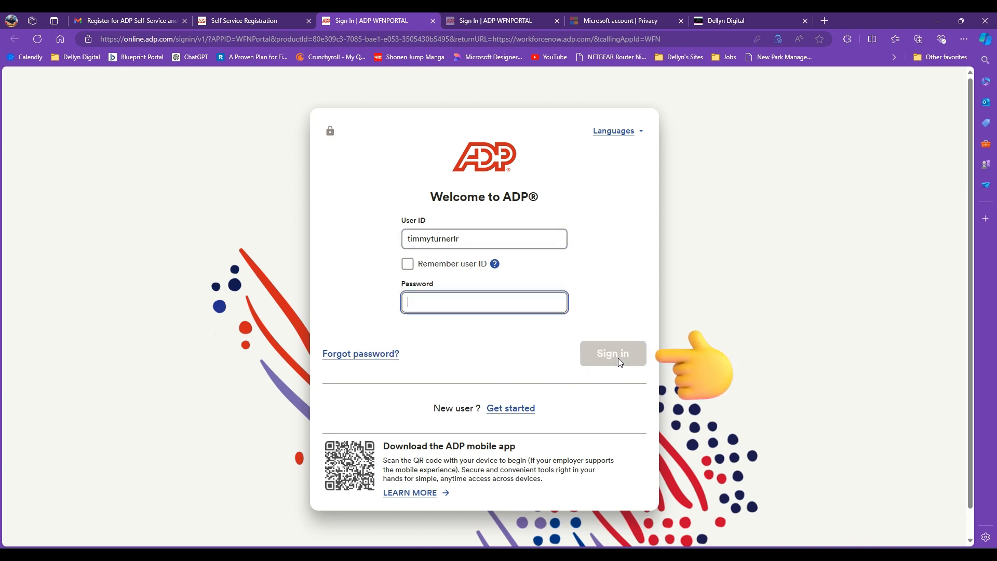
left_click(552, 279)
left_click(480, 298)
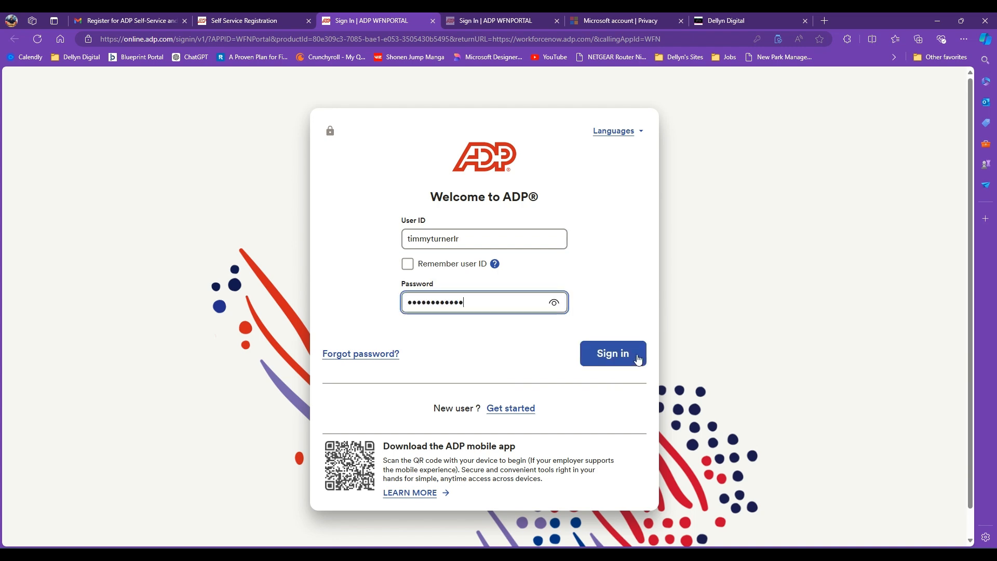
left_click(638, 359)
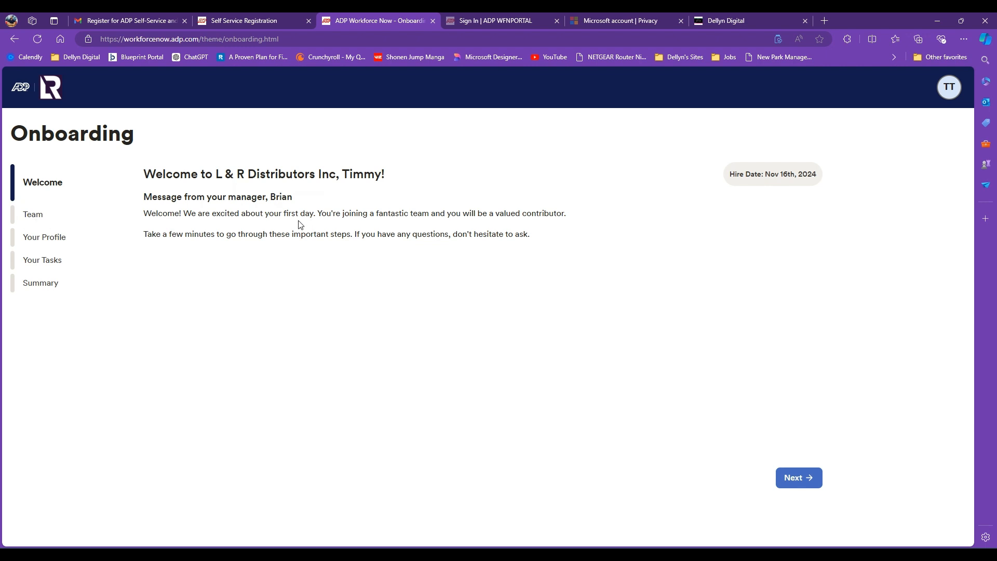
- Step through Welcome, Team and Your Profile, dismiss the incomplete-profile reminder, and open Personal Info
left_click(815, 486)
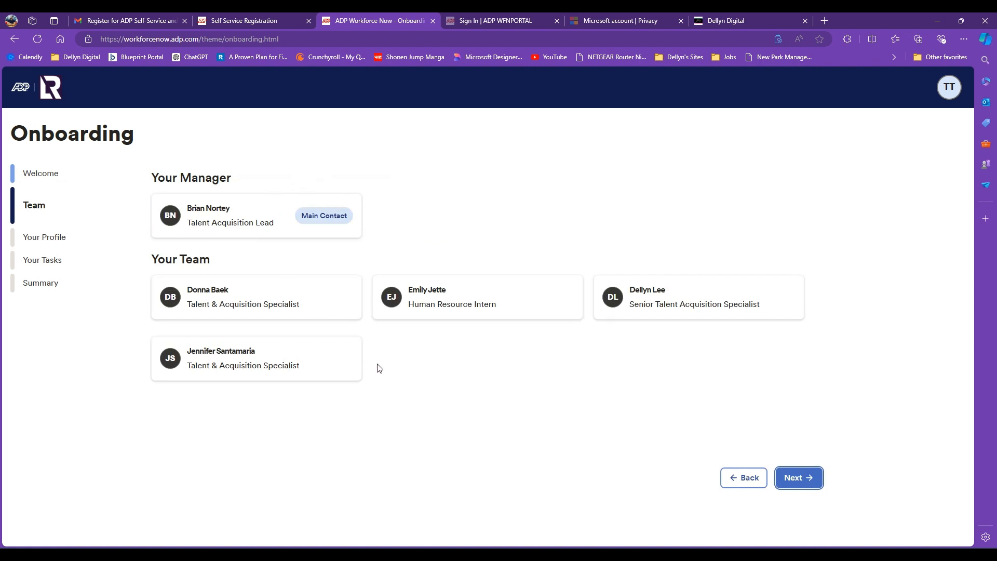
left_click(813, 483)
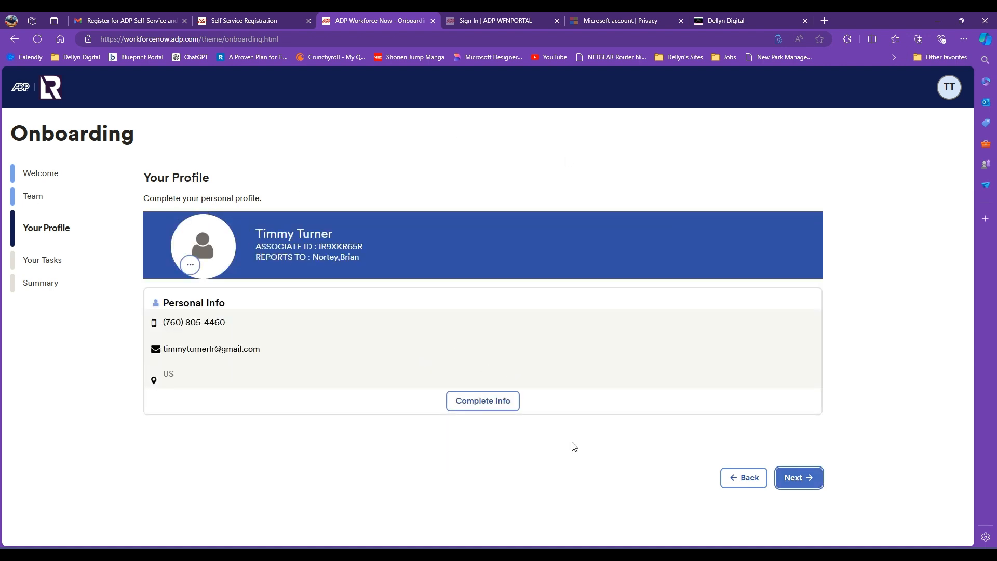
left_click(804, 484)
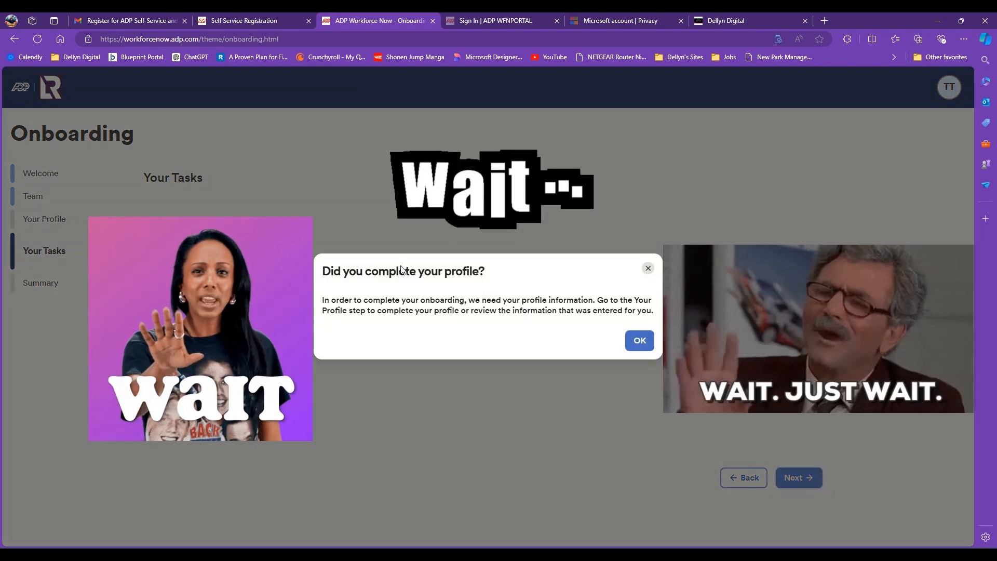
left_click(640, 341)
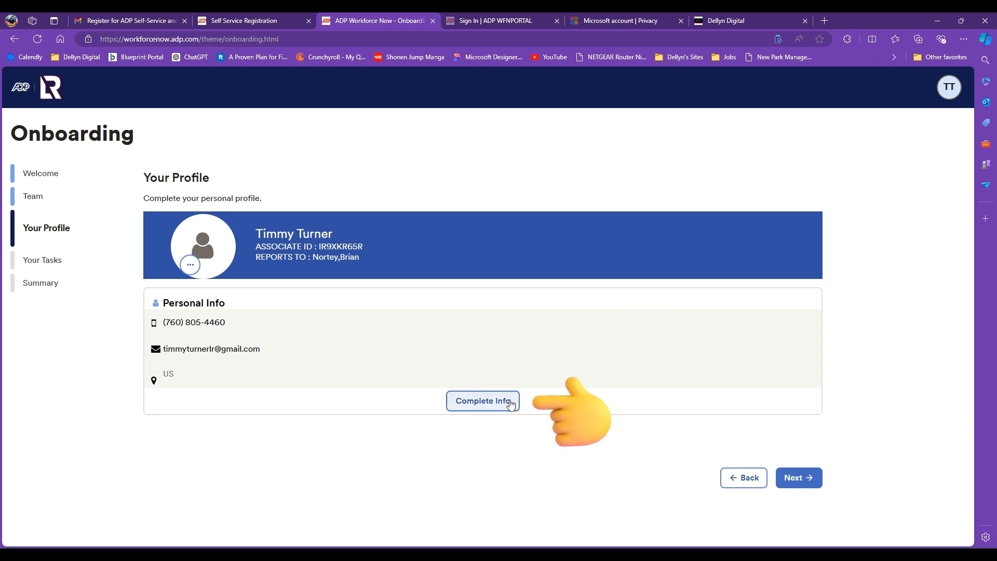
left_click(511, 403)
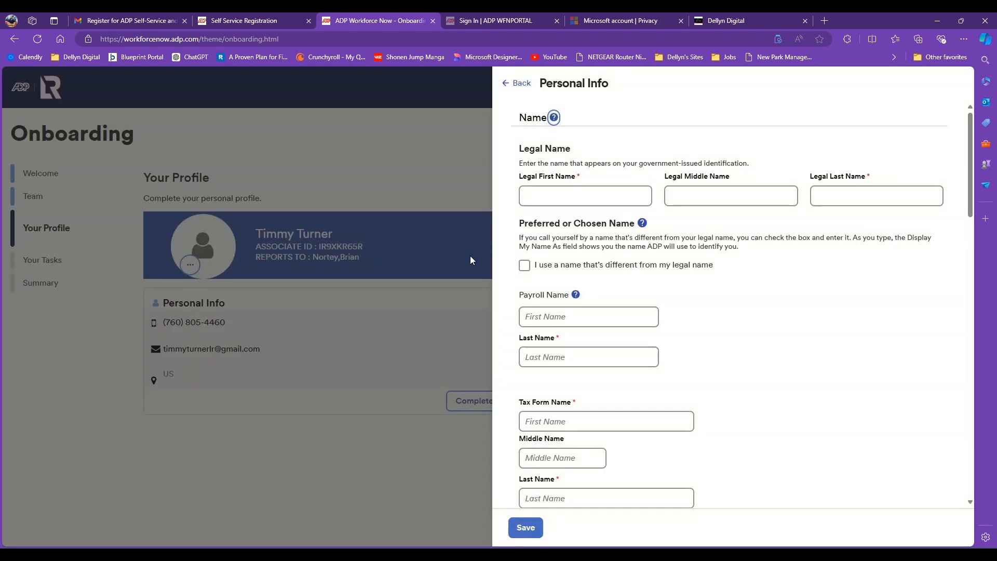
- Scroll the Personal Info form and begin entering the legal address line
scroll(592, 291, "down", 1)
scroll(590, 290, "down", 7)
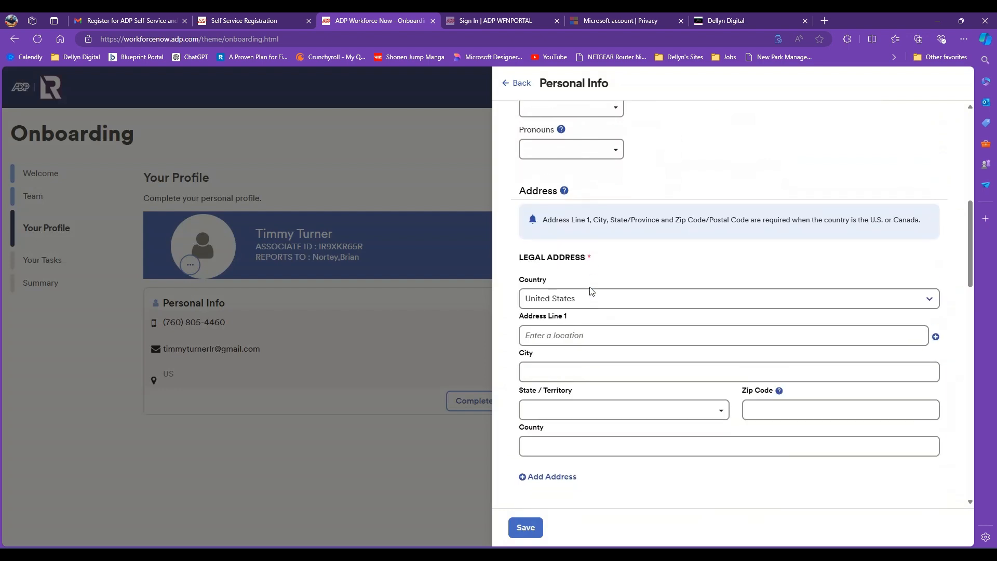
scroll(590, 291, "up", 4)
scroll(590, 293, "down", 5)
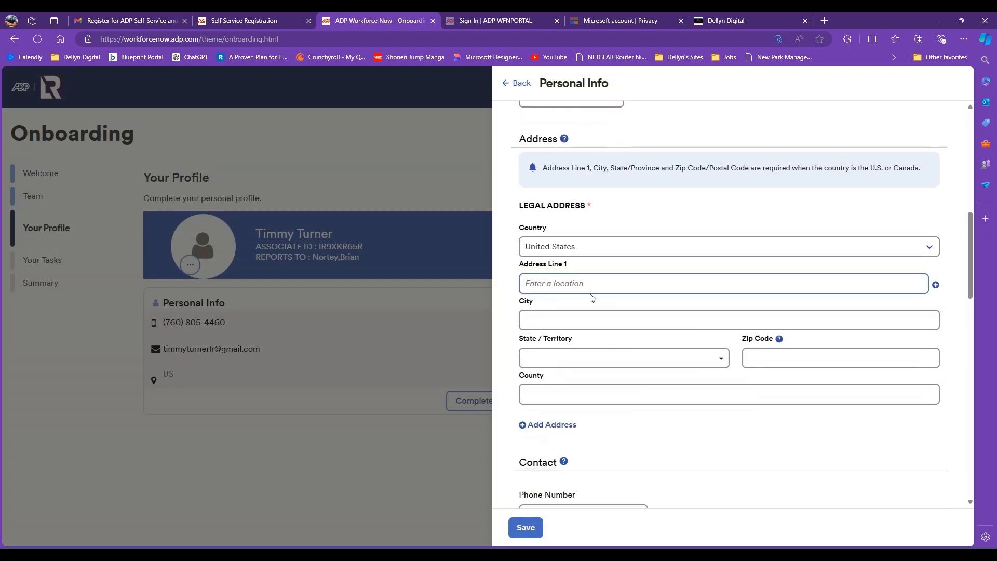
left_click(582, 286)
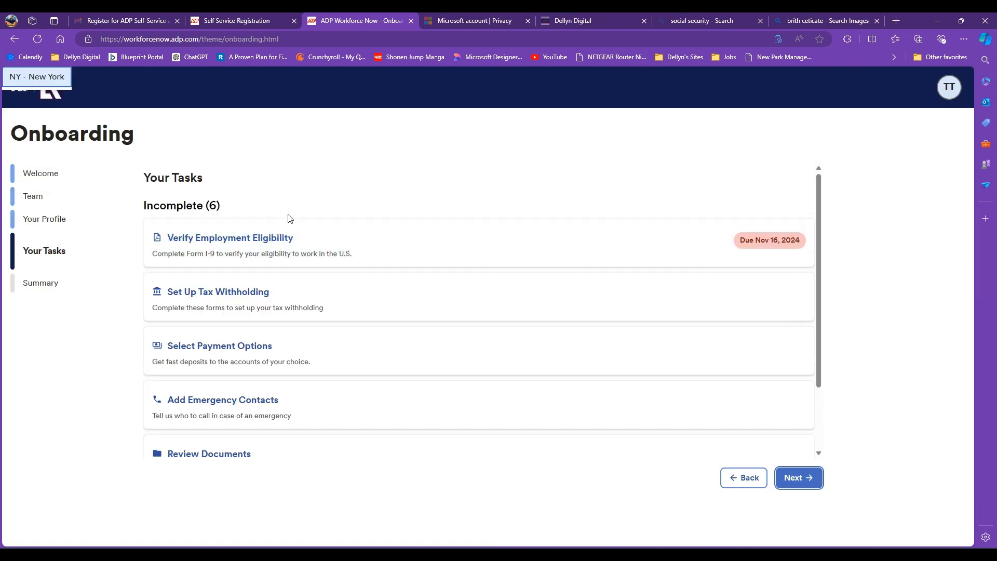
- Open Verify Employment Eligibility and begin Form I-9 Section 1 with 'None of the above'
scroll(272, 208, "down", 2)
scroll(272, 207, "up", 2)
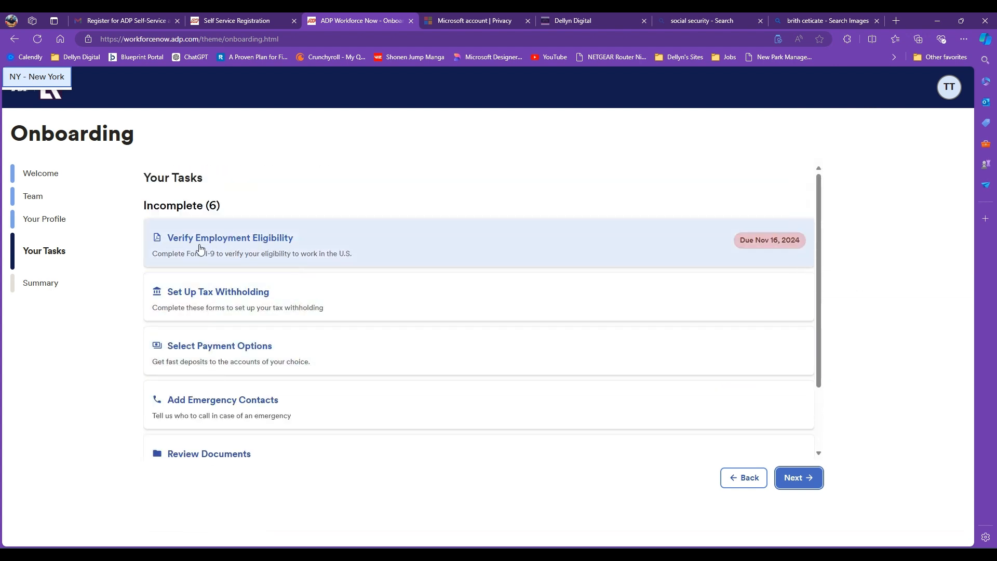
left_click(269, 239)
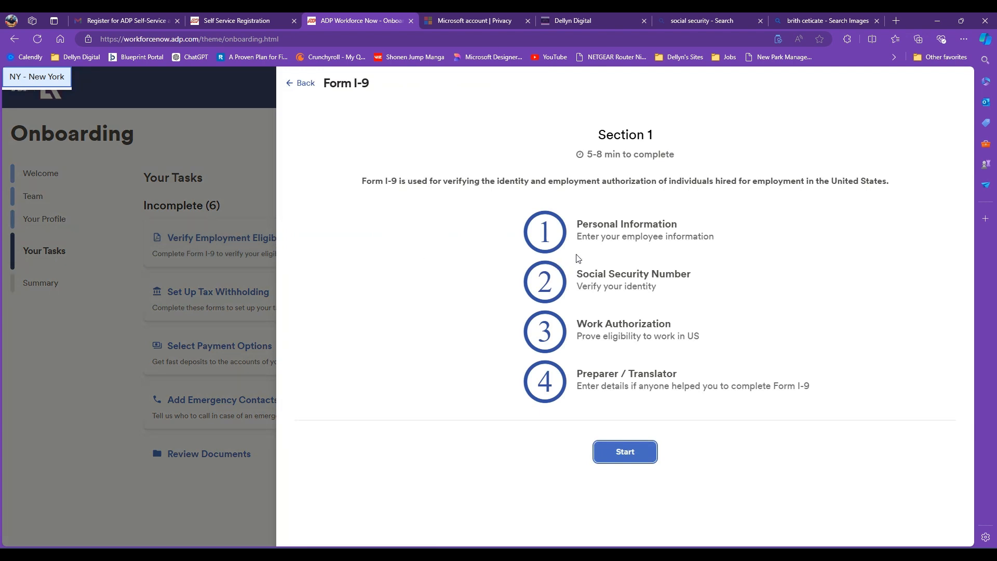
left_click(627, 453)
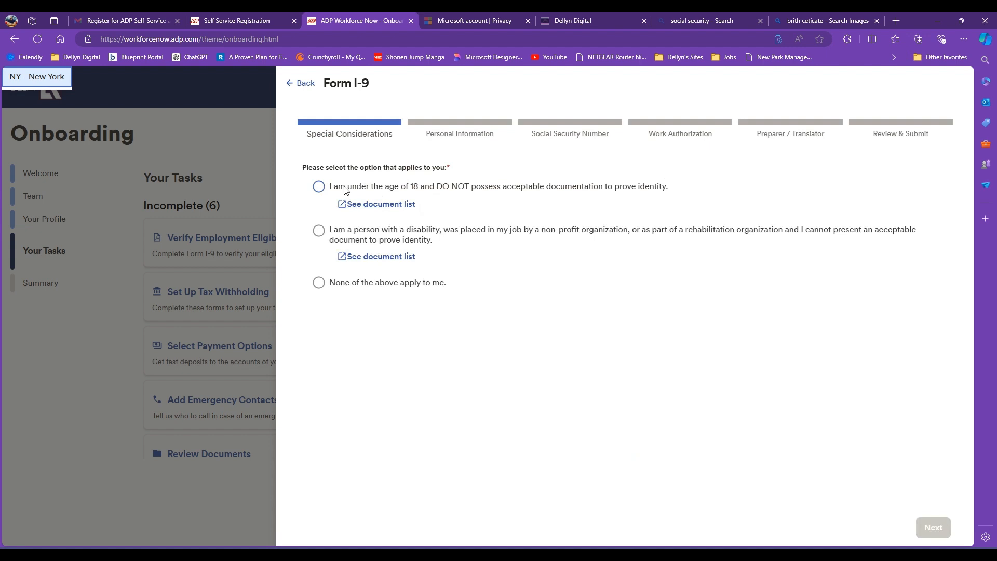
left_click(320, 283)
left_click(941, 529)
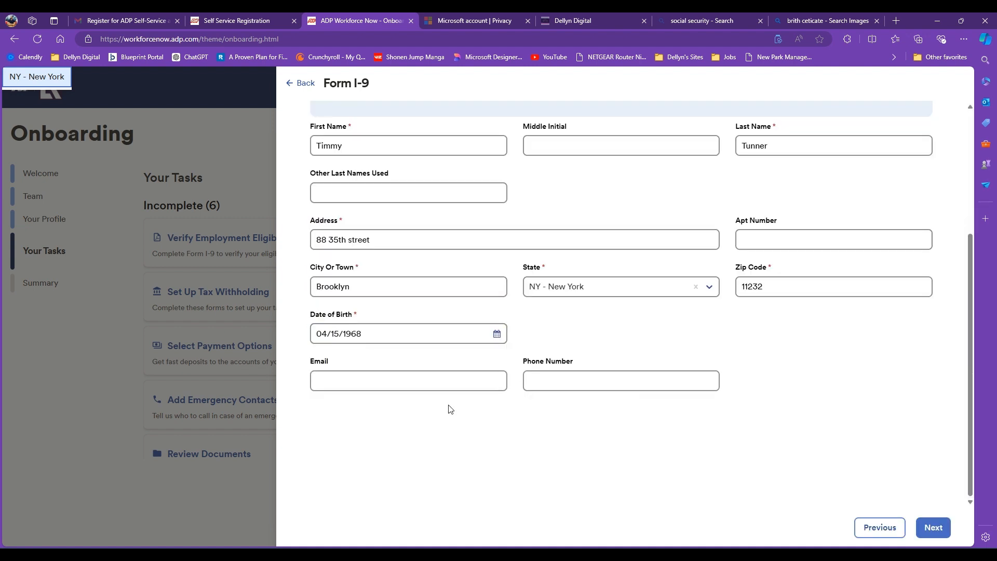
- Attest US citizenship, answer No for preparer or translator, and acknowledge the sensitive-information warning
scroll(447, 407, "up", 2)
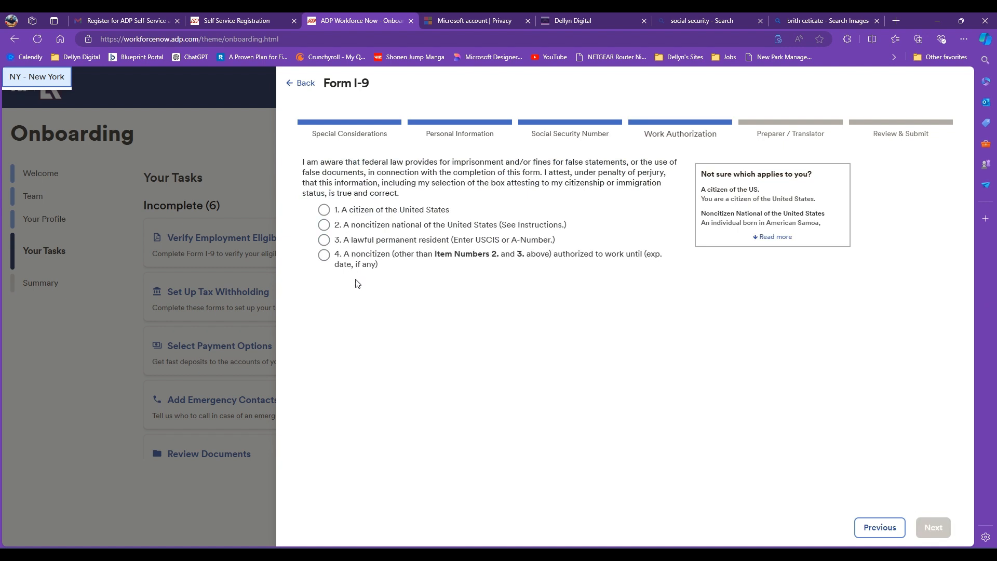
left_click(324, 210)
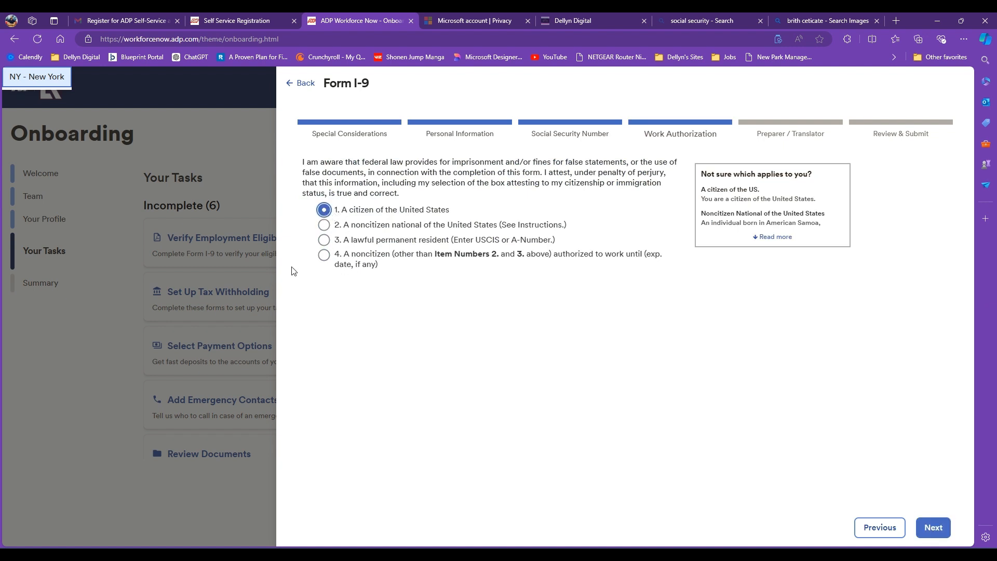
left_click(933, 528)
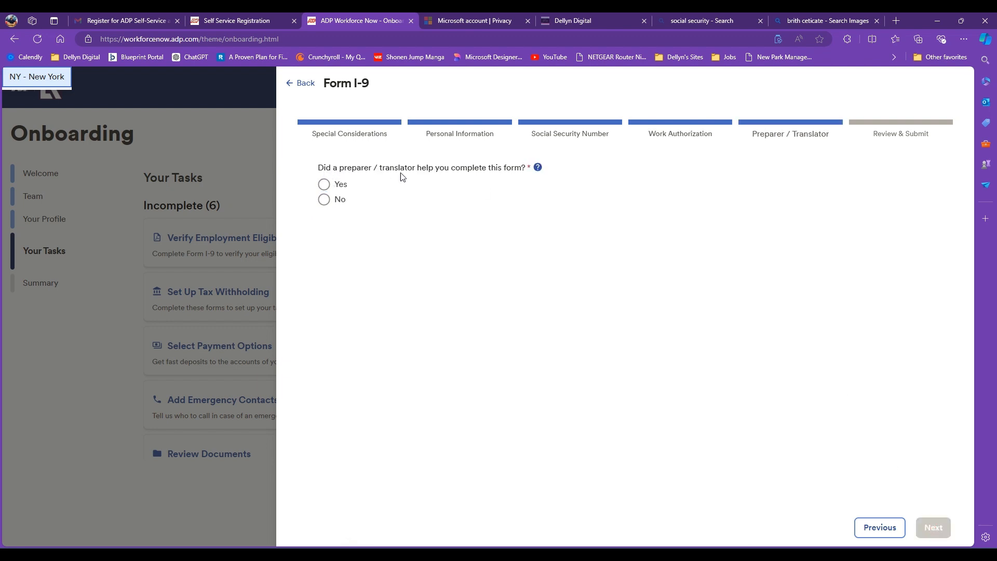
left_click(324, 200)
left_click(933, 527)
left_click(640, 334)
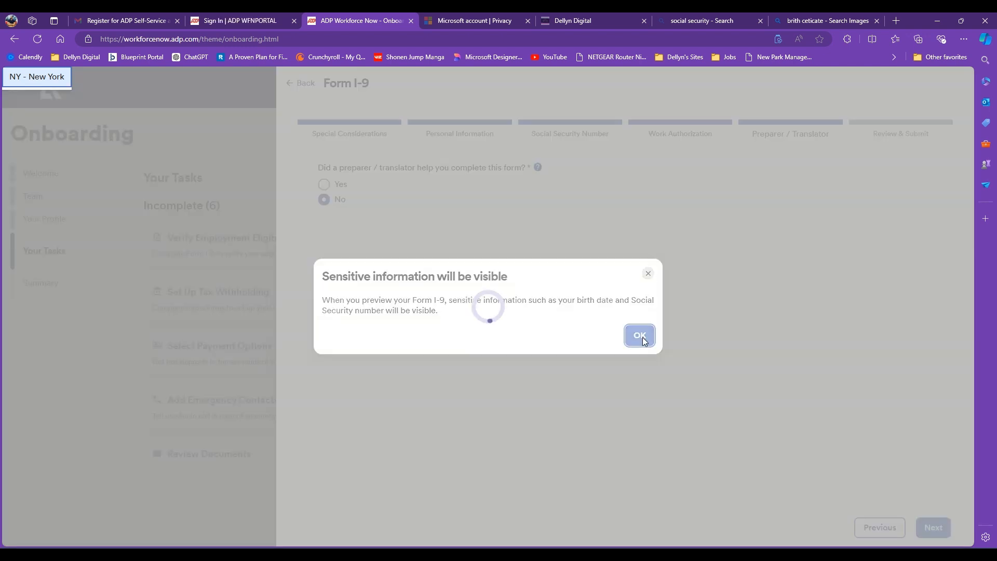
- E-sign Form I-9 with the signer's first and last name and last four SSN digits
scroll(522, 349, "up", 3)
scroll(526, 292, "down", 10)
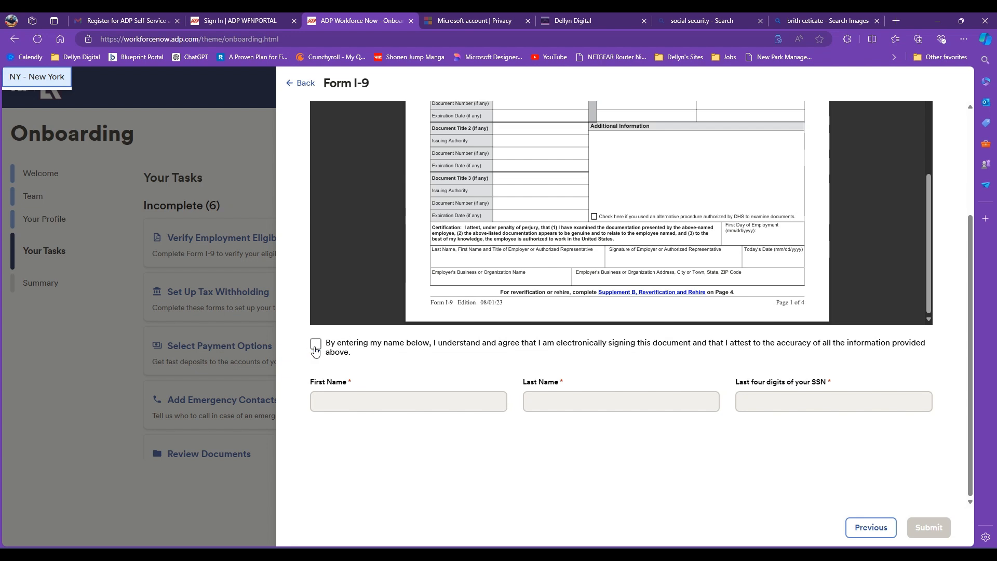
left_click(315, 344)
left_click(365, 386)
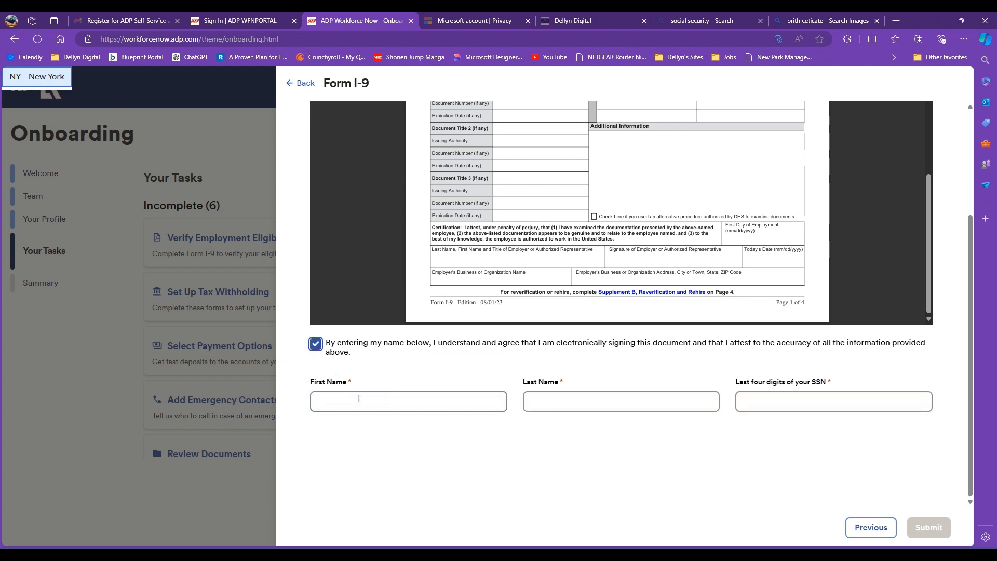
left_click(374, 400)
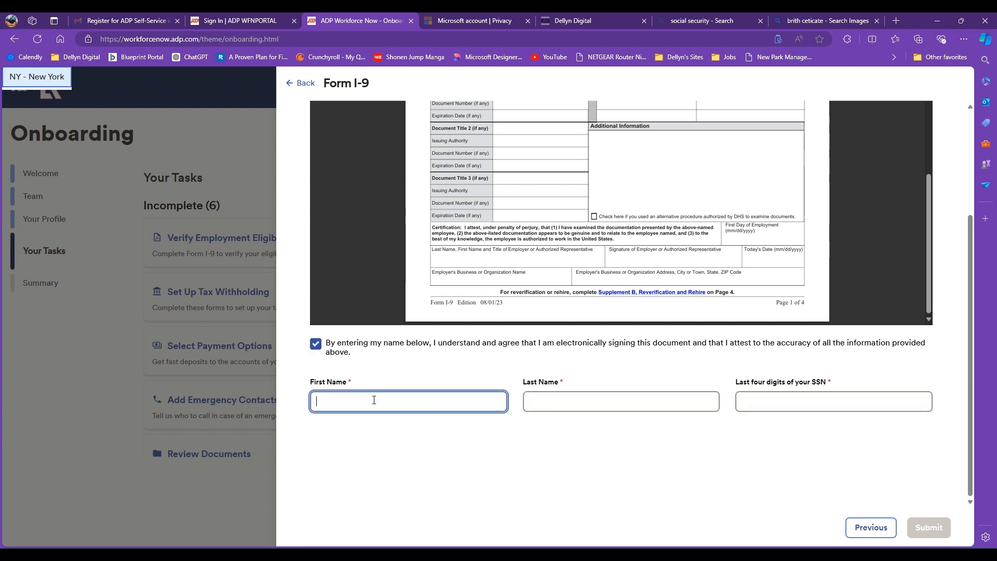
left_click(397, 257)
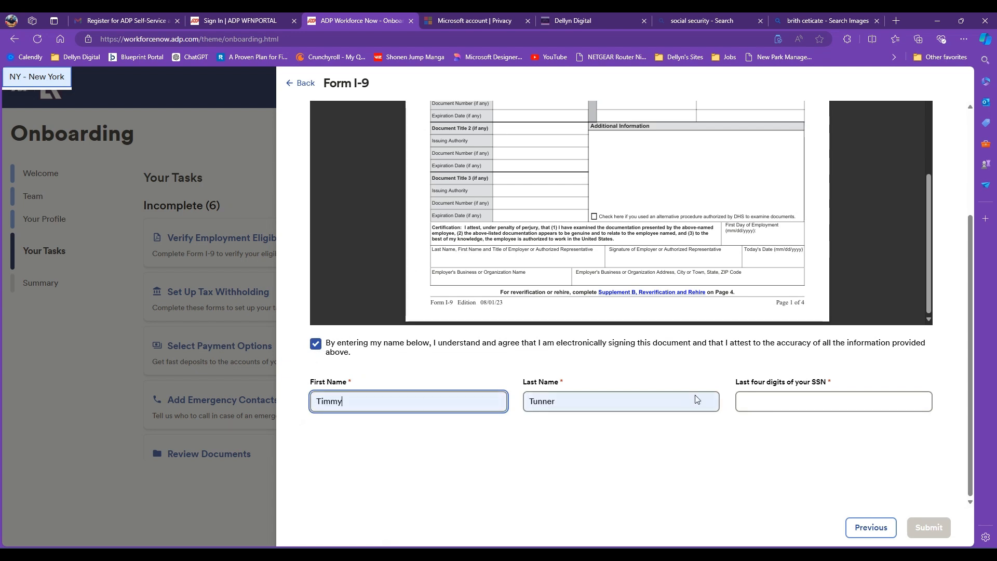
left_click(819, 401)
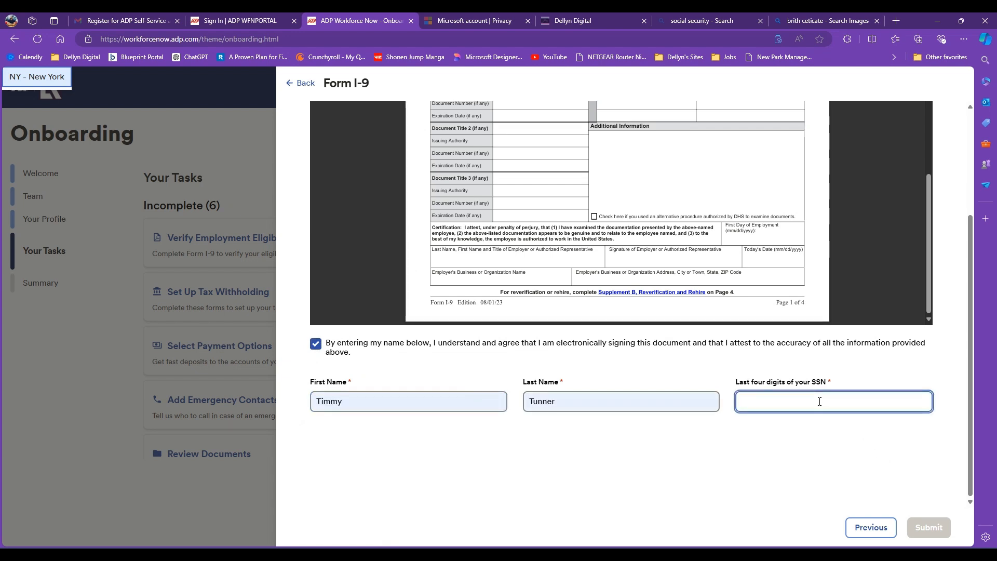
- Submit the signed Form I-9 and return to the onboarding task list
left_click(924, 527)
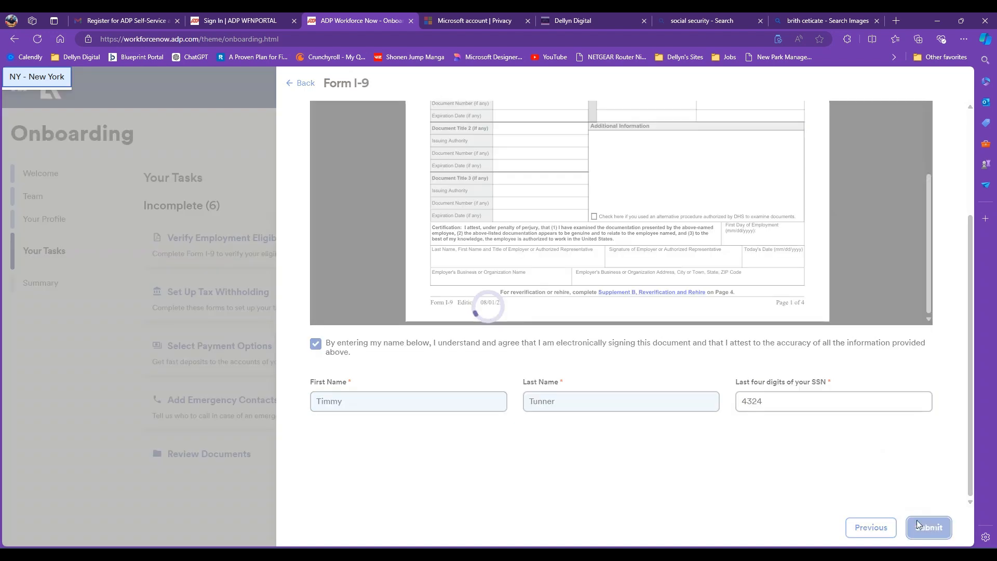
left_click(301, 83)
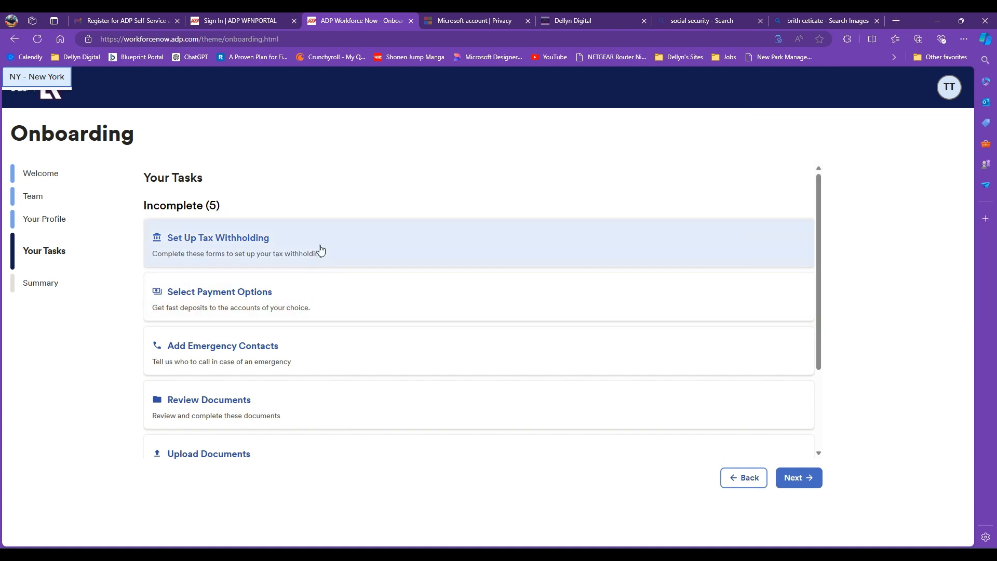
left_click(321, 249)
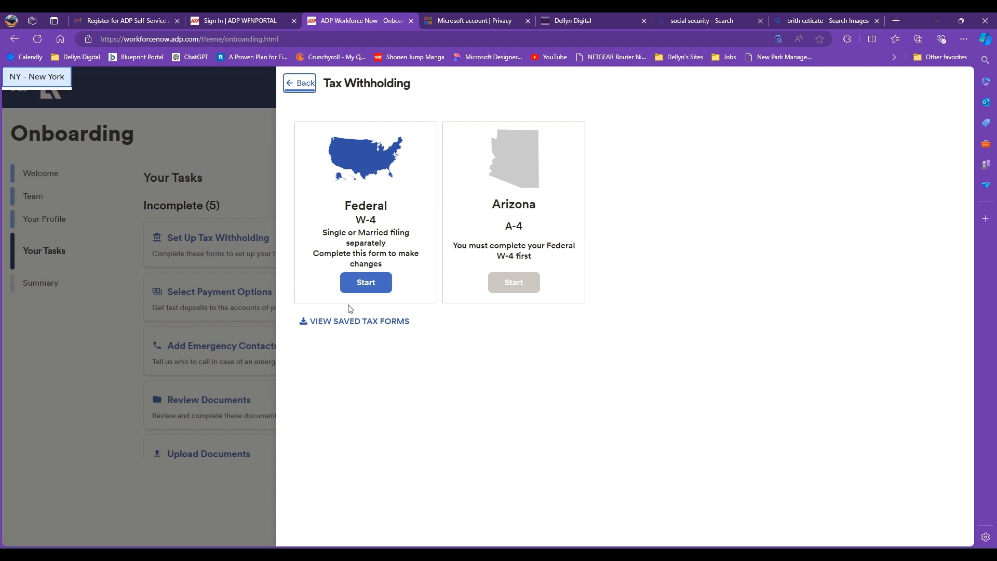
- Fill the federal W-4 as Single or Married filing separately with no withholding exemption claimed
left_click(355, 285)
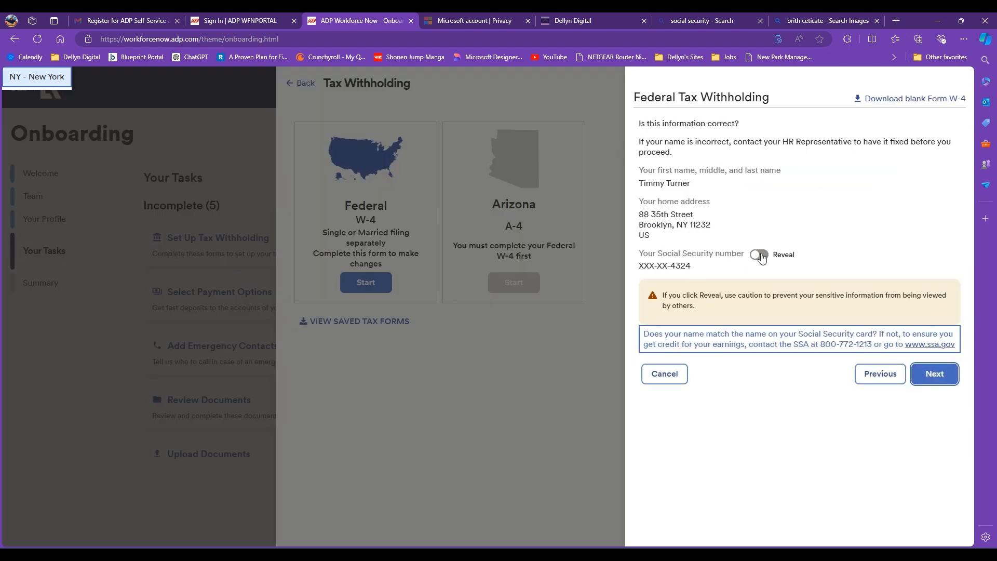
left_click(927, 377)
left_click(937, 205)
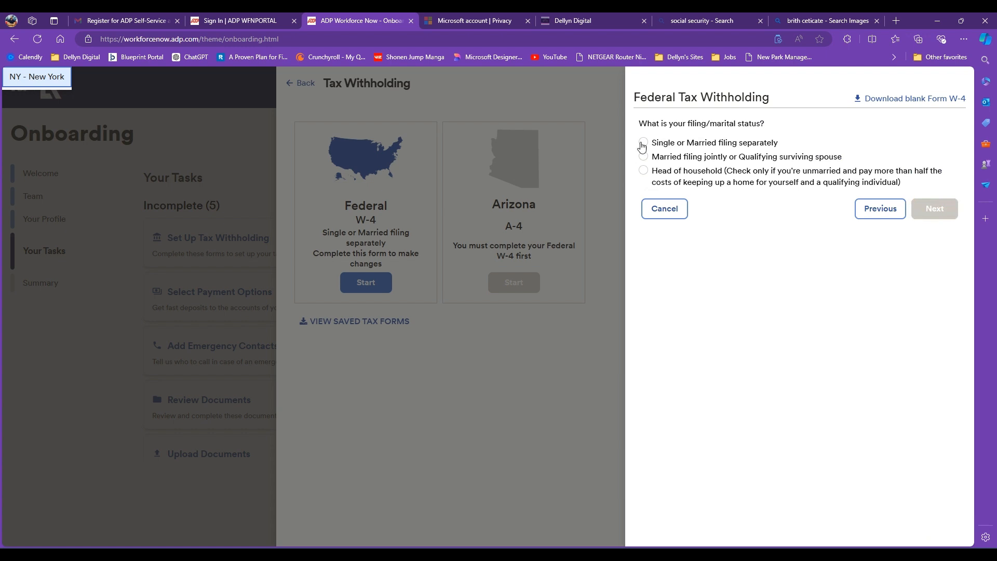
left_click(643, 144)
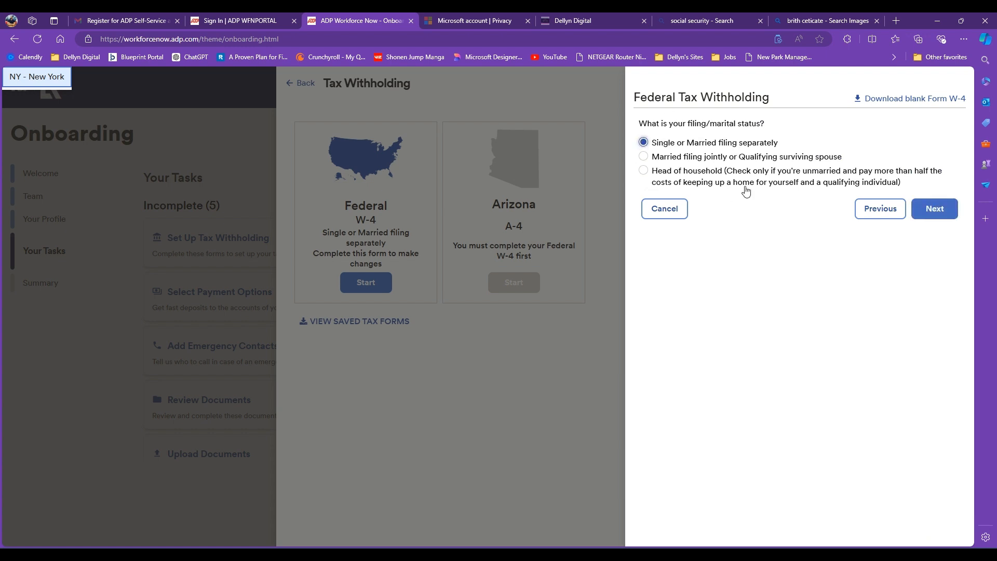
left_click(943, 213)
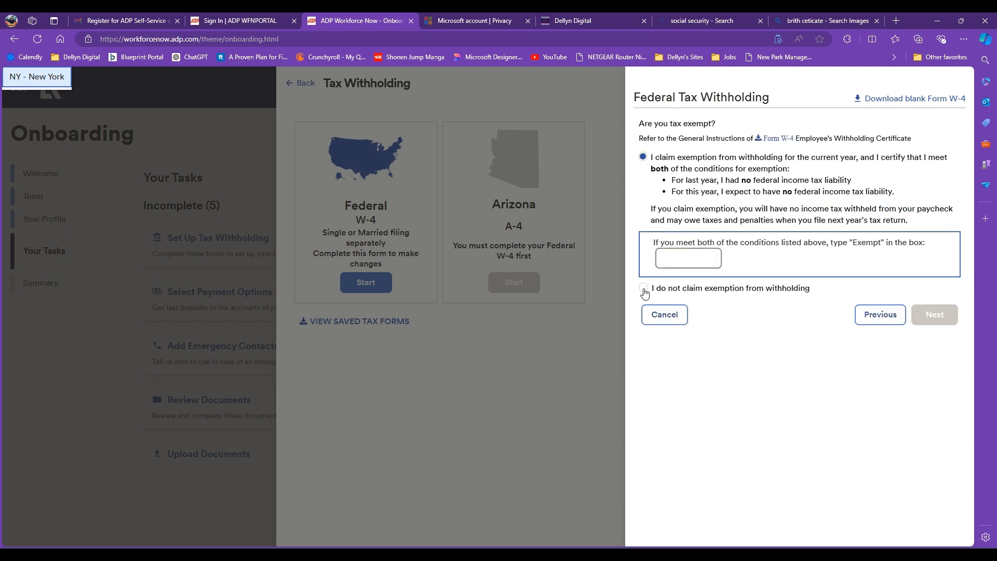
left_click(644, 290)
left_click(942, 260)
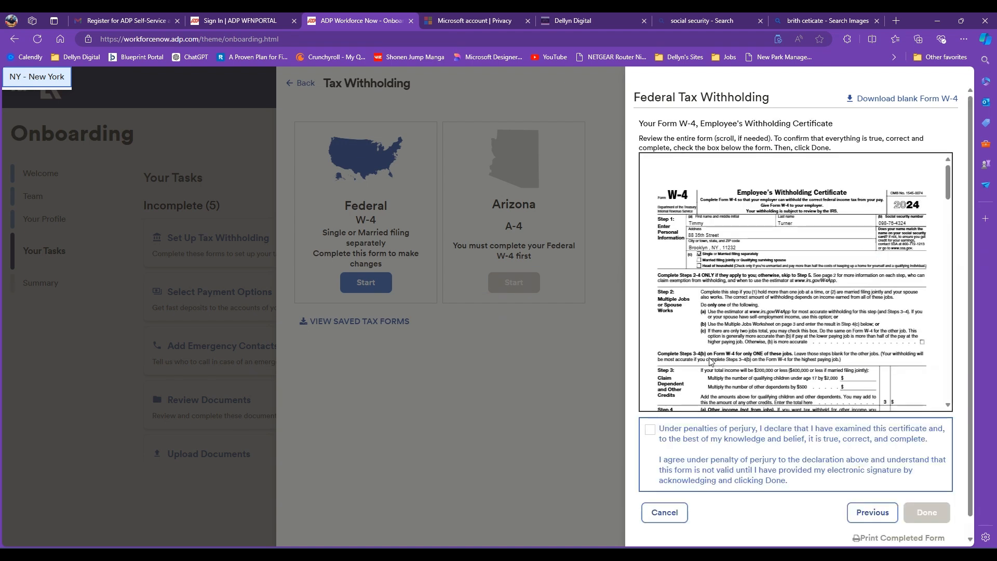
- Sign the W-4 perjury declaration, finish the form, and acknowledge the federal withholding notice
scroll(779, 337, "down", 1)
left_click(652, 433)
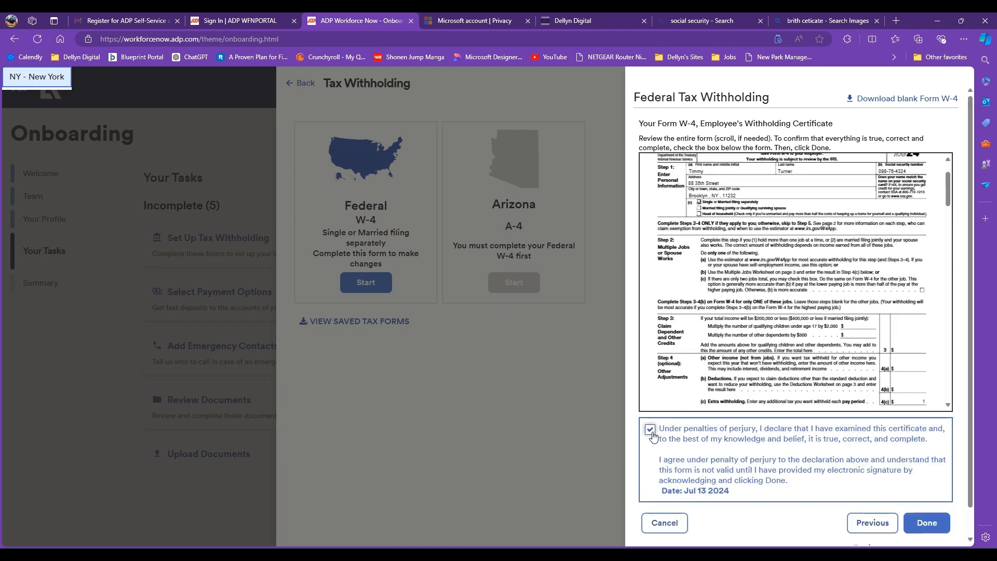
scroll(737, 328, "down", 10)
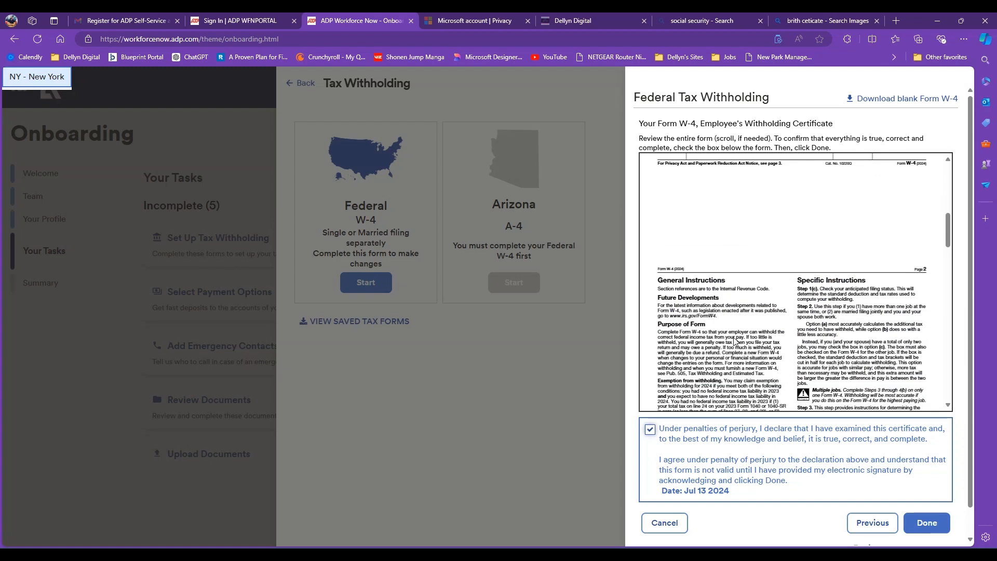
left_click(938, 532)
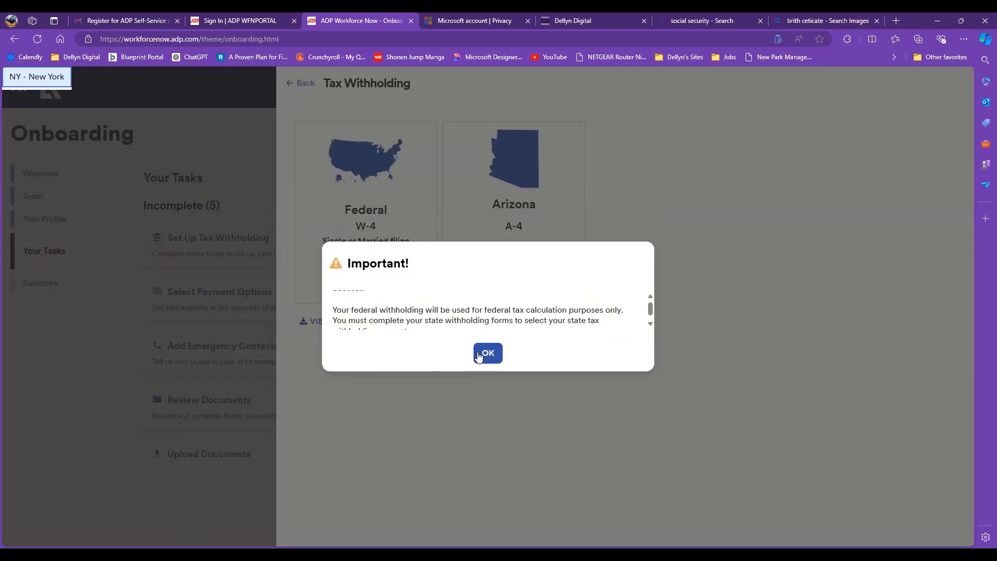
left_click(478, 355)
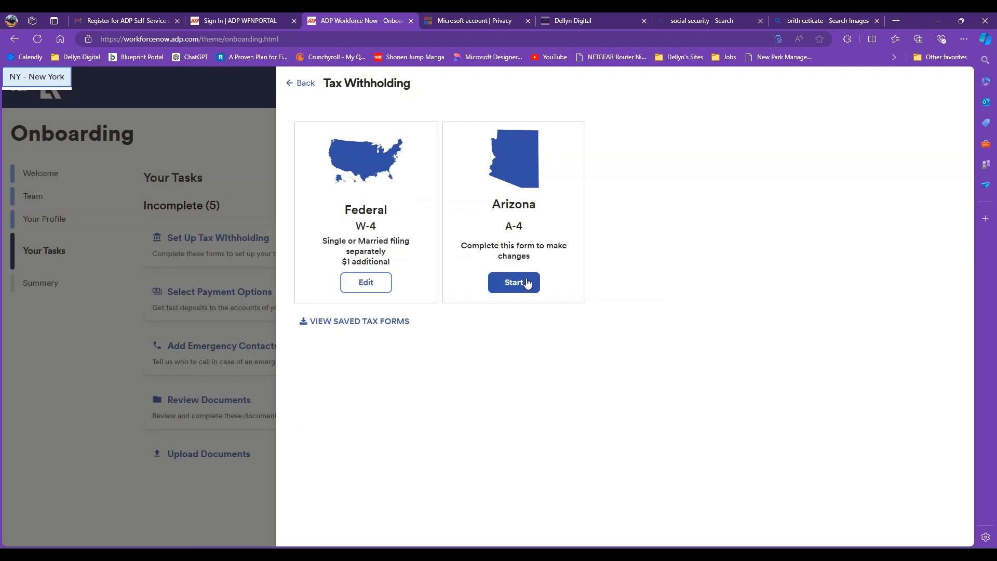
- Complete the Arizona A-4 with zero percent withholding and certify the election
left_click(526, 284)
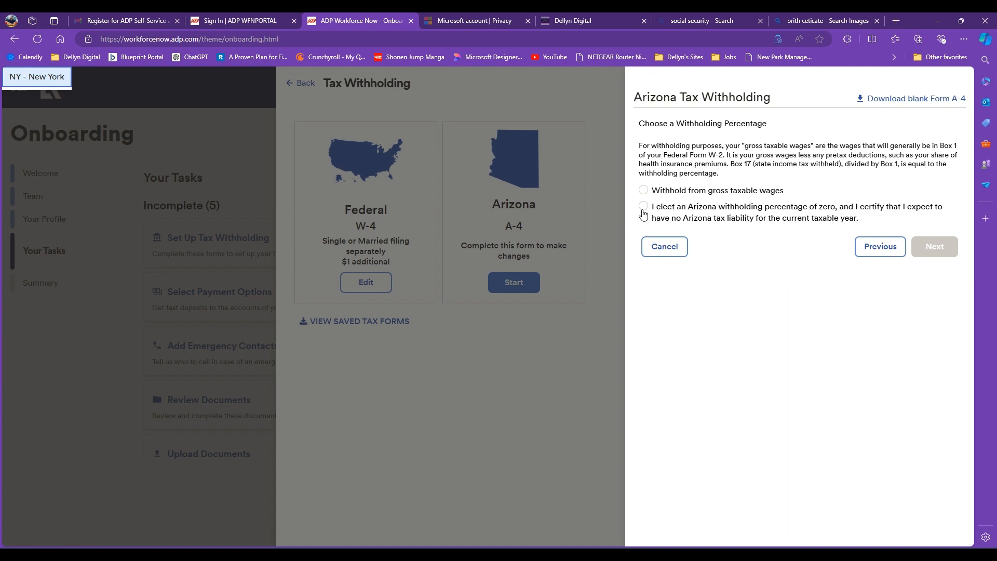
left_click(644, 207)
scroll(722, 332, "down", 2)
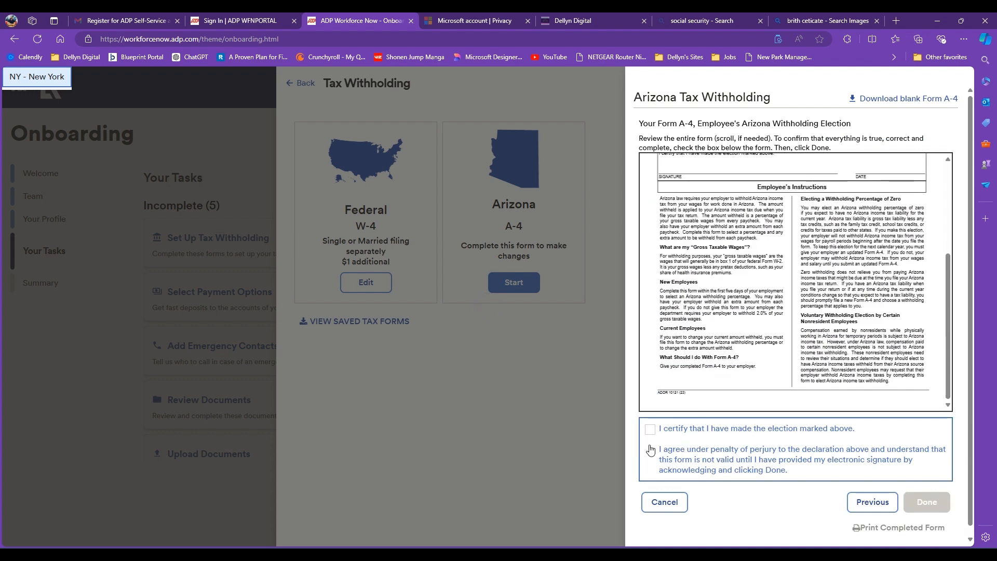
left_click(649, 429)
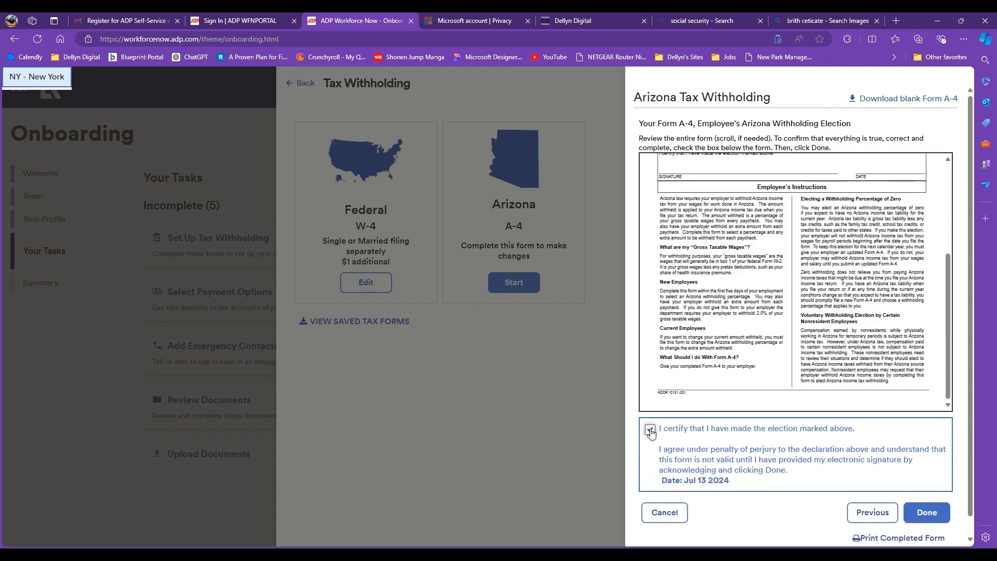
left_click(924, 513)
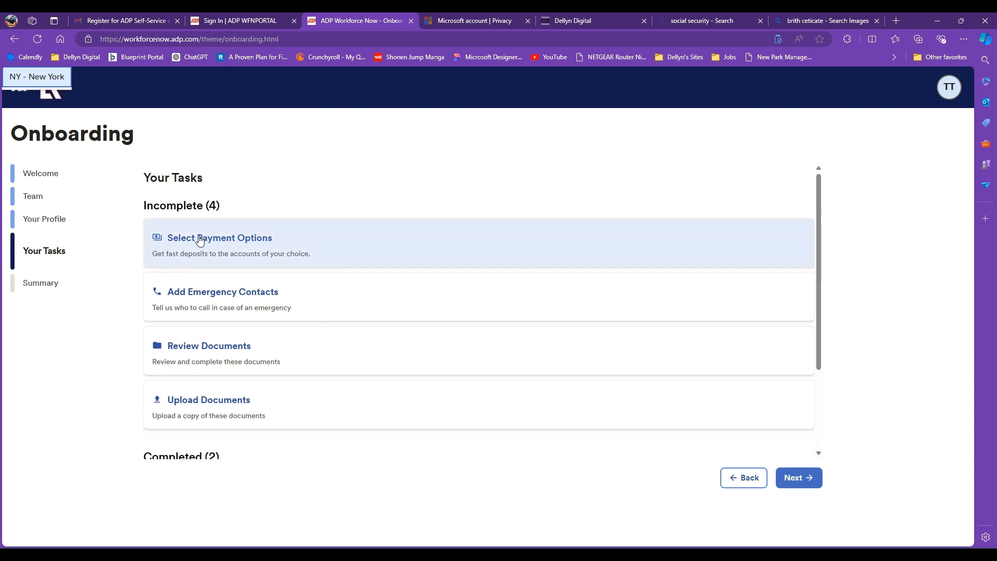
- Start a new direct-deposit bank account, entering its routing and account numbers
left_click(255, 257)
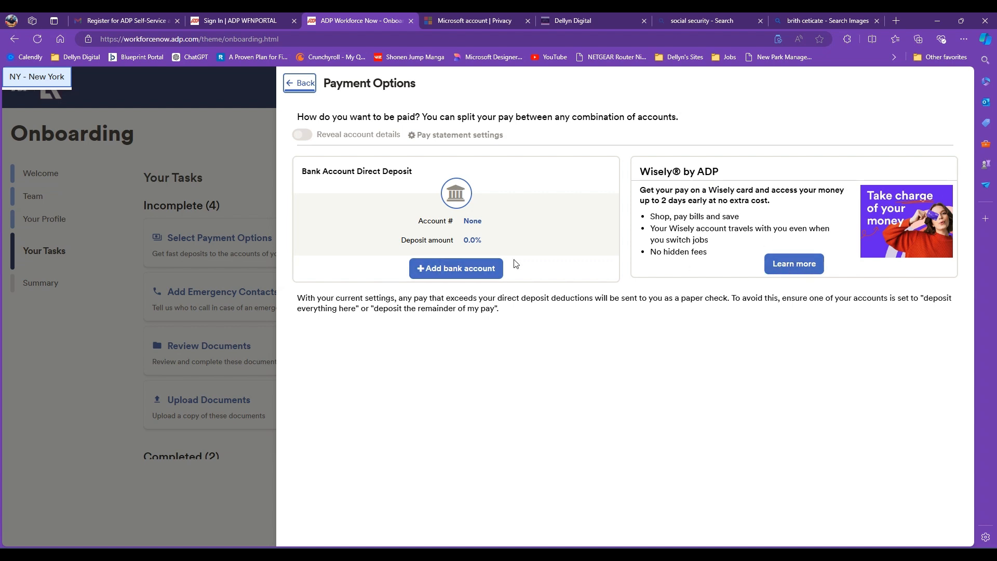
left_click(483, 279)
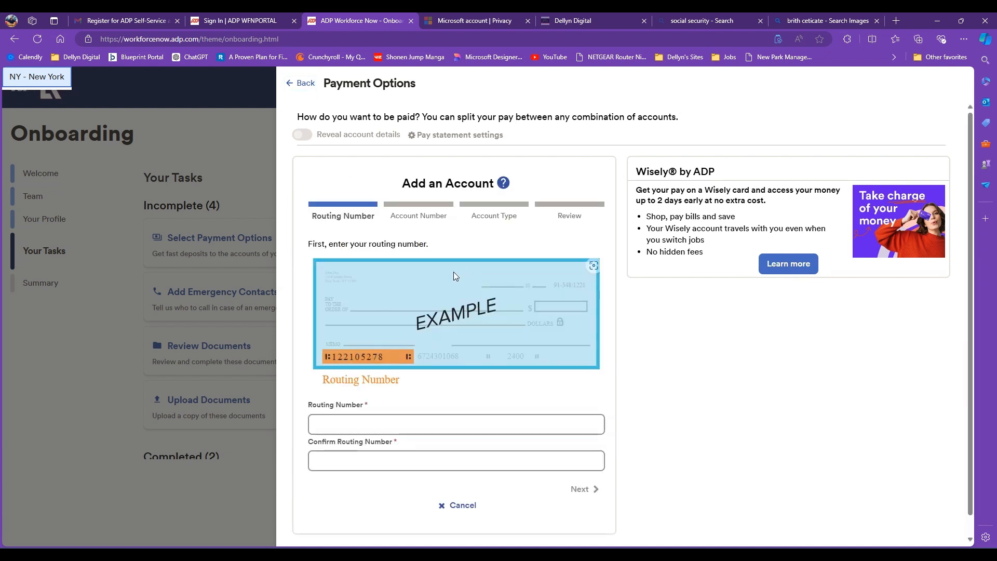
left_click(379, 422)
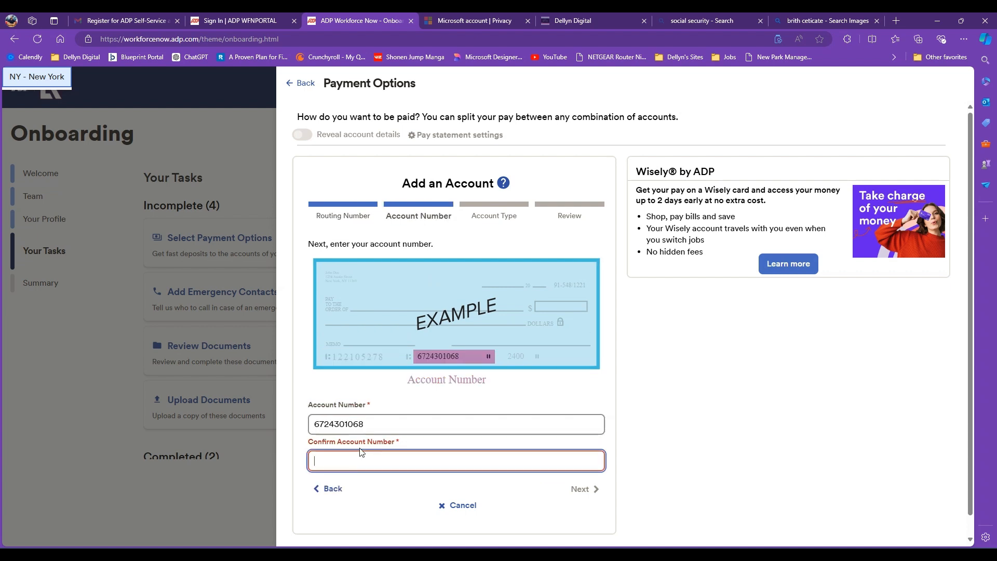
key("ctrl+v")
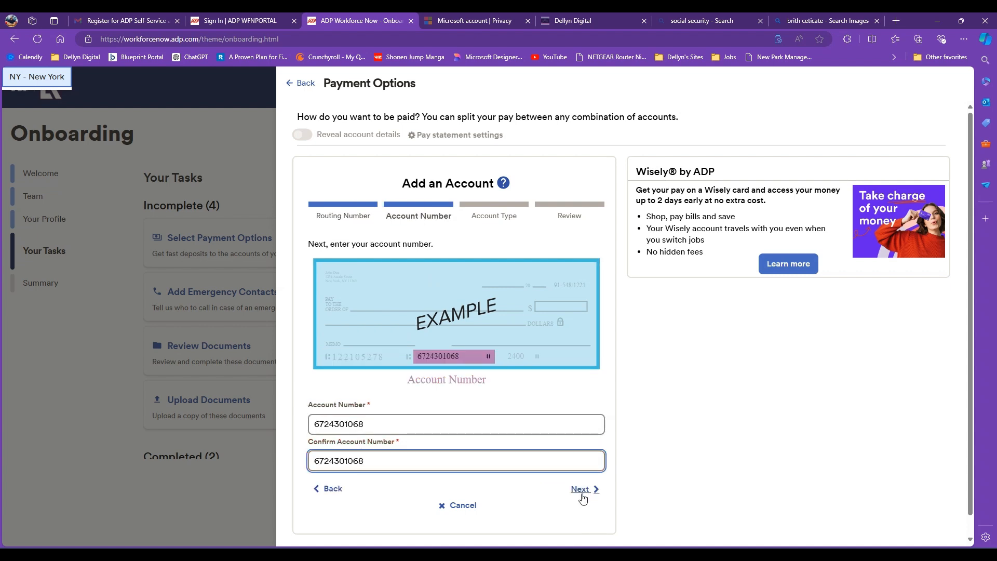
left_click(583, 490)
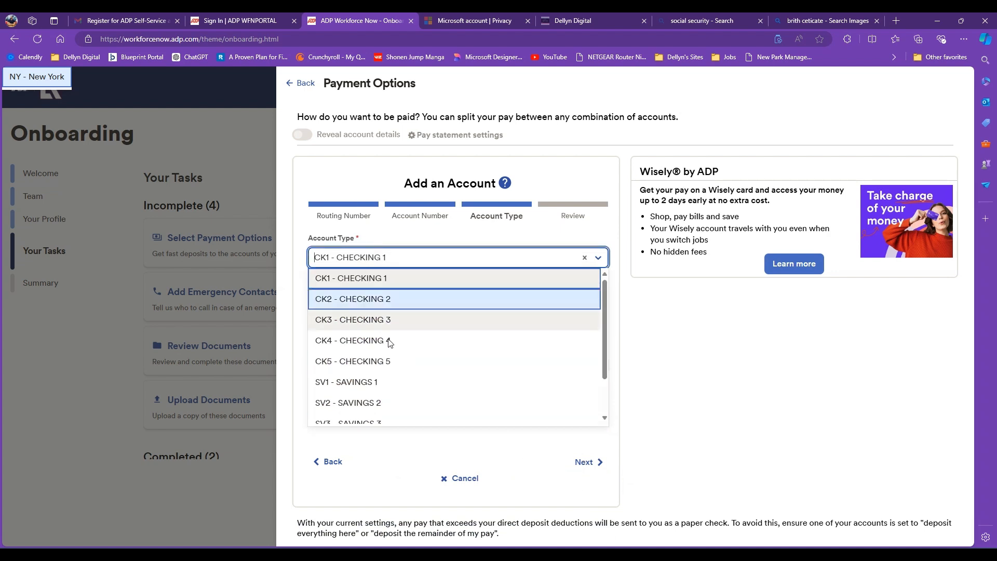
- Set account type SV1 - SAVINGS 1, tick both review agreements, and add the account
scroll(400, 361, "down", 1)
scroll(410, 386, "up", 1)
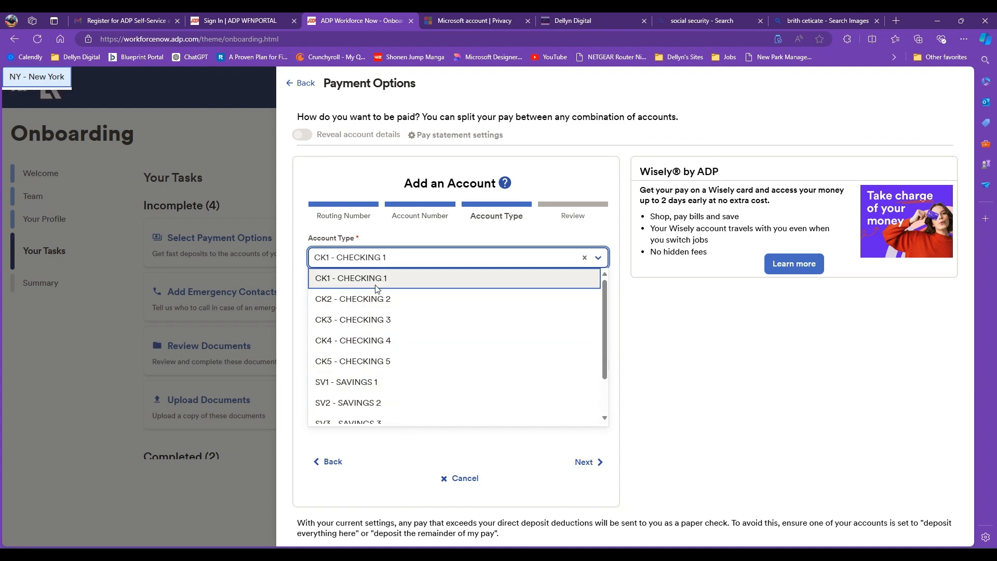
left_click(387, 382)
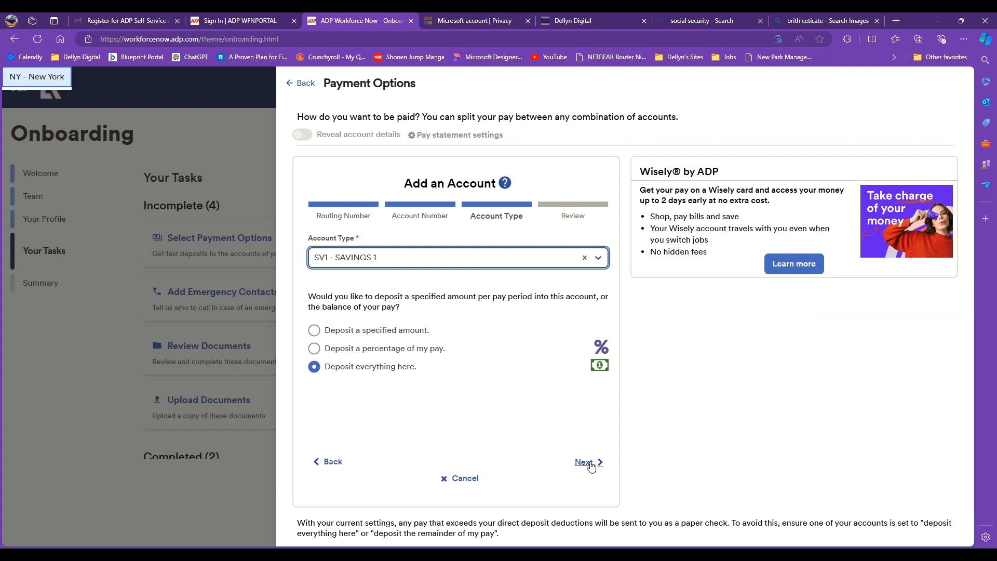
left_click(588, 462)
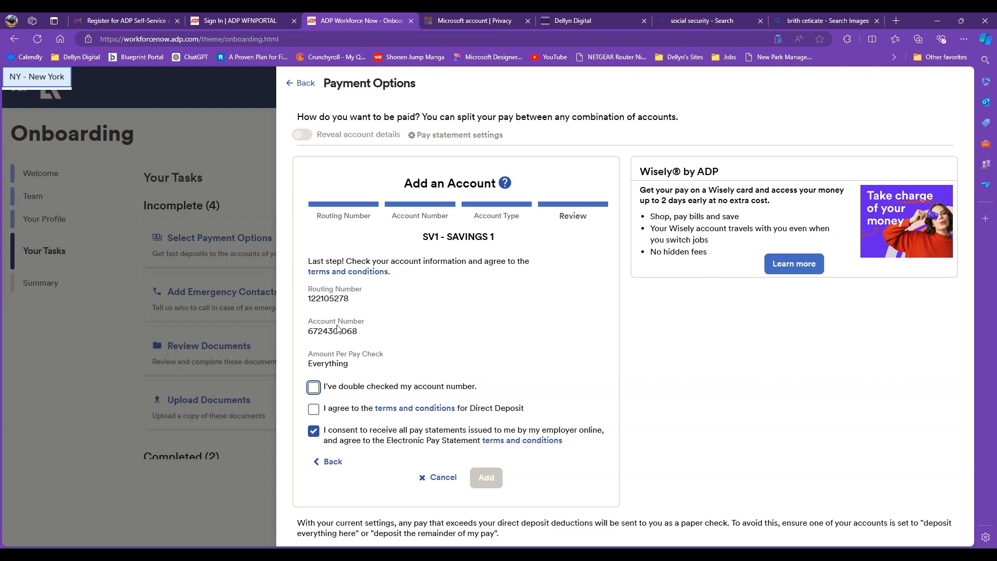
left_click(314, 391)
left_click(313, 411)
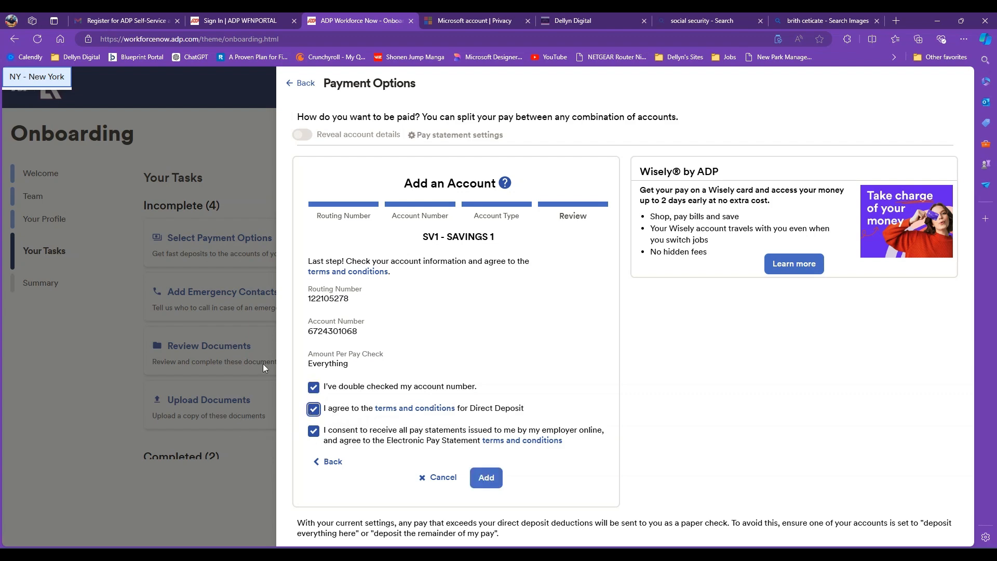
left_click(491, 485)
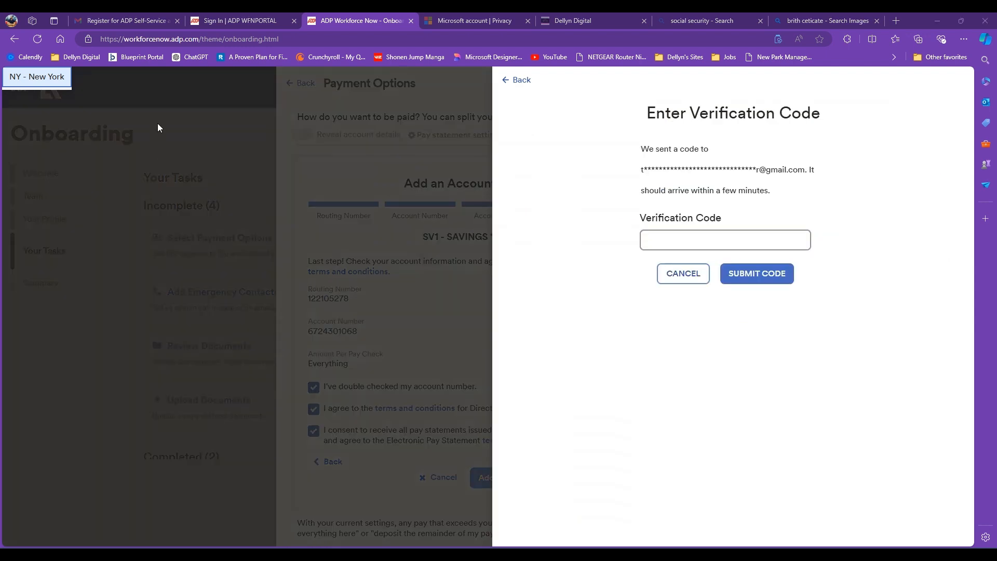
- Switch to the Gmail tab to look for the emailed verification code
left_click(140, 22)
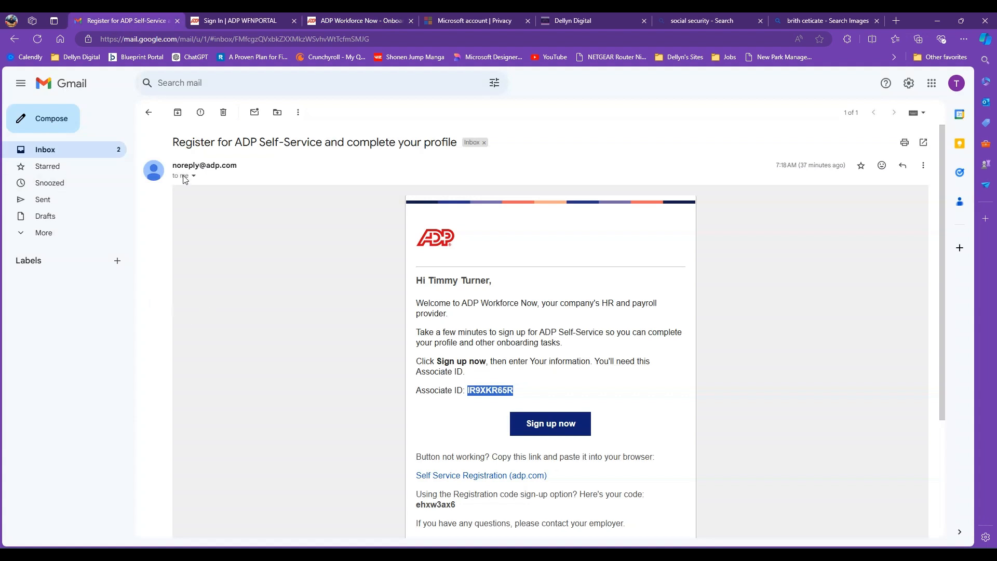
- Copy the code from the 'Here's your code to verify your transaction' email and paste it into ADP
left_click(149, 112)
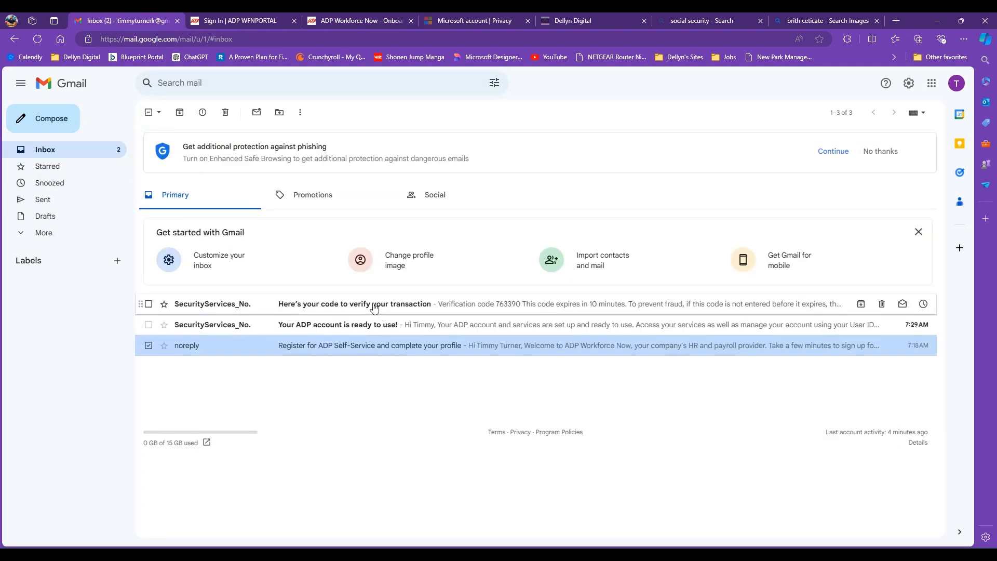
left_click(508, 307)
left_click_drag(533, 289, 565, 287)
key("ctrl+c")
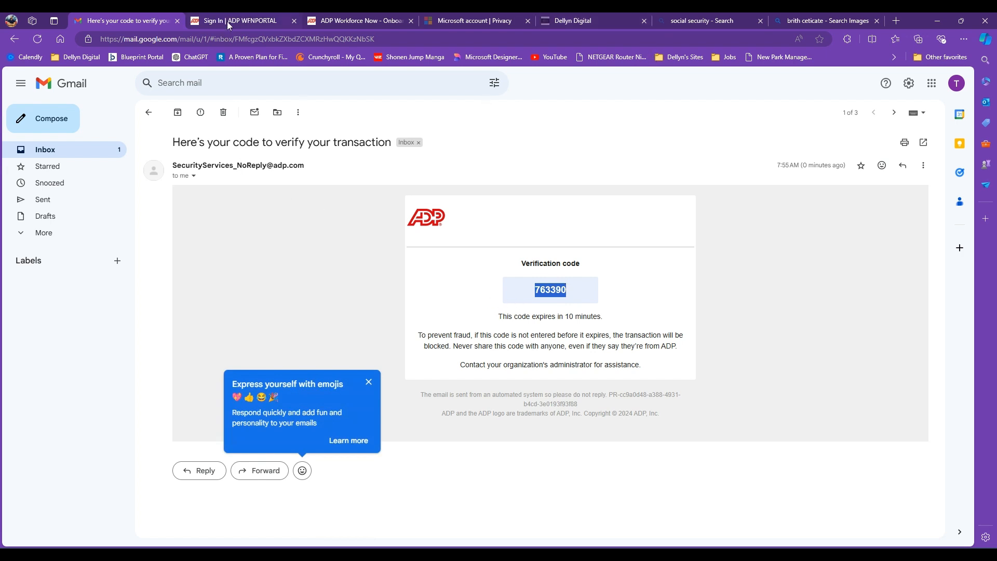
left_click(342, 21)
key("ctrl+v")
- Submit the verification code, dismiss the account-not-verified notice, and return to the task list
left_click(778, 275)
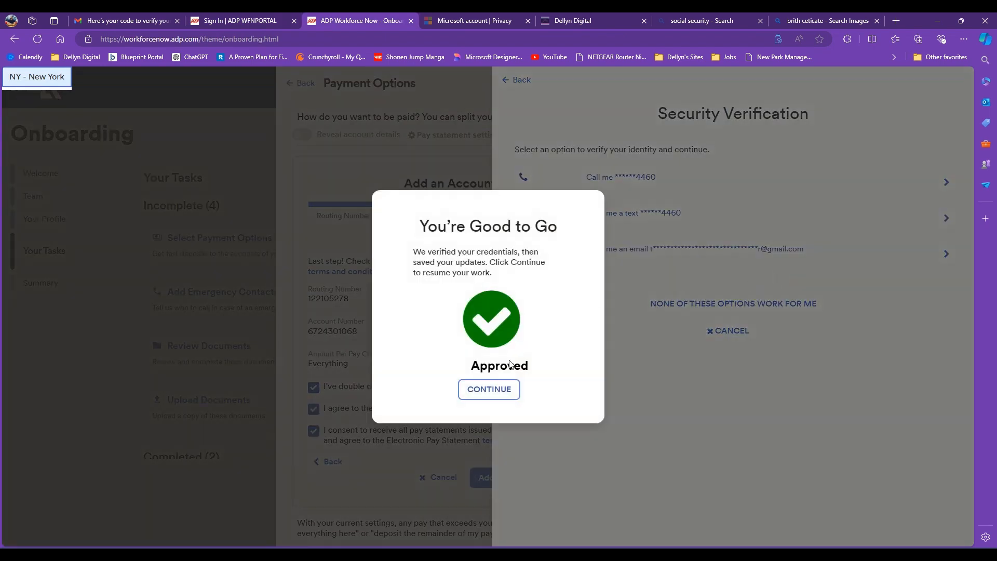
left_click(509, 397)
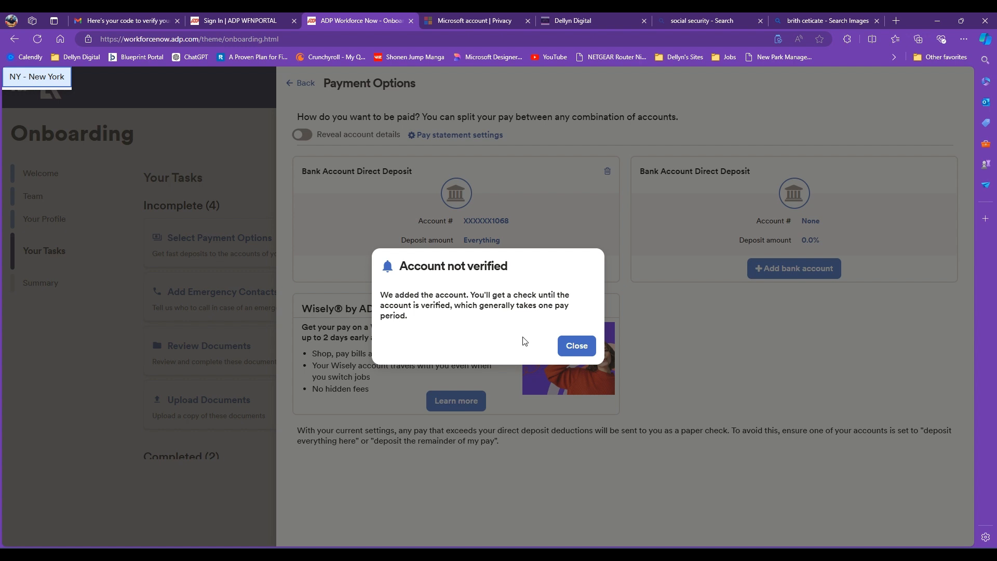
left_click(574, 346)
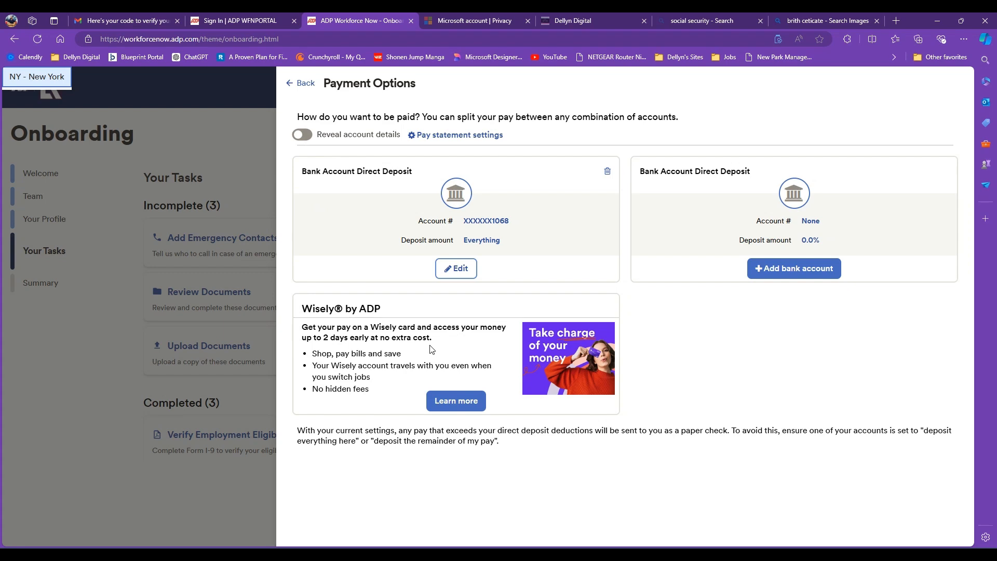
left_click(297, 82)
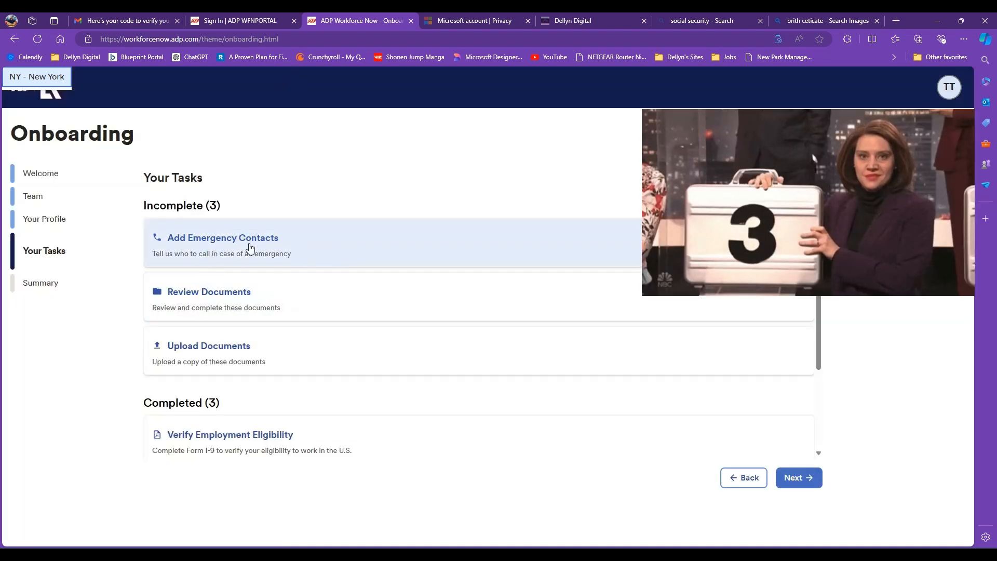
left_click(203, 248)
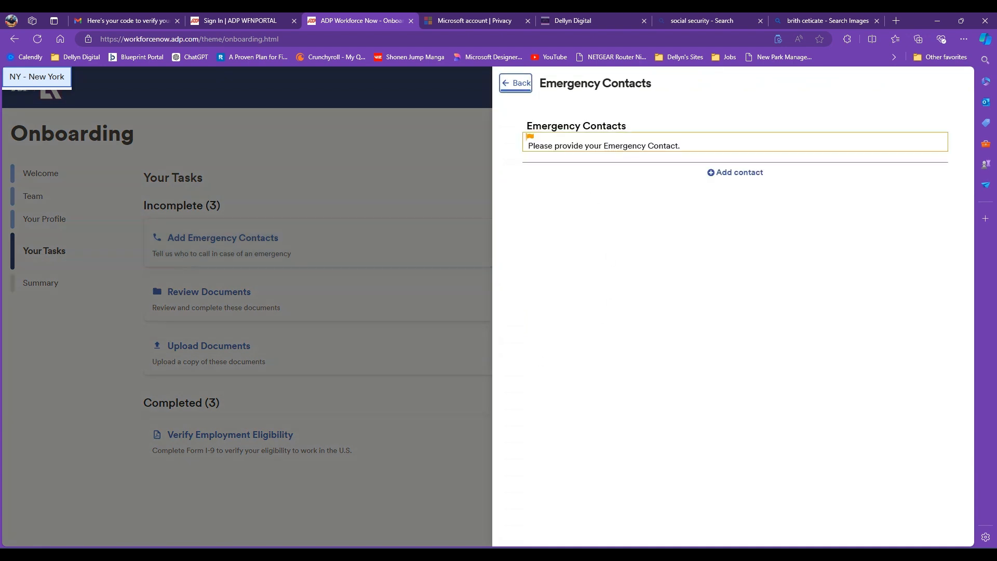
- Save a new primary emergency contact with the contact's full name and relationship O - Other
left_click(734, 172)
left_click(677, 157)
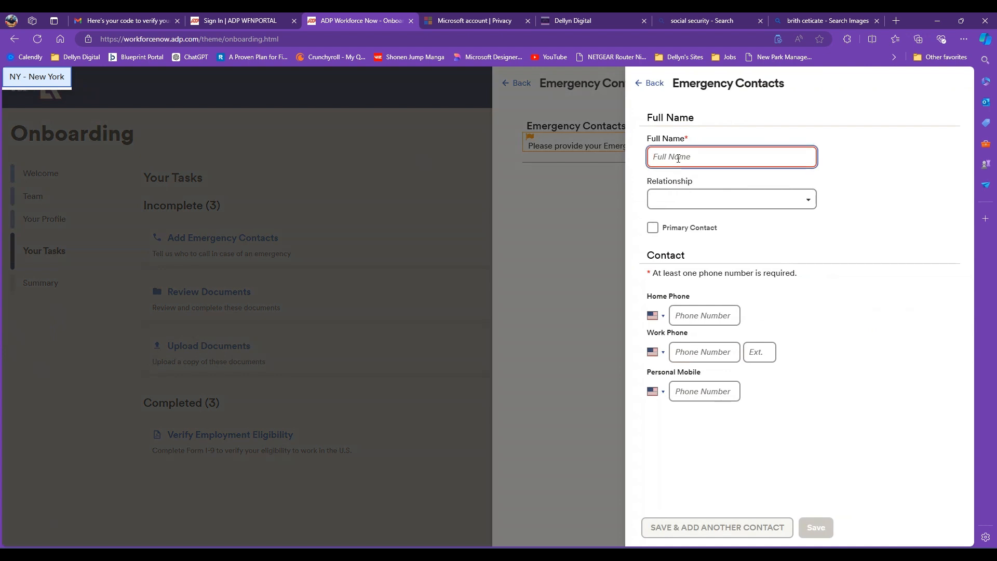
type("Wonda")
left_click(727, 199)
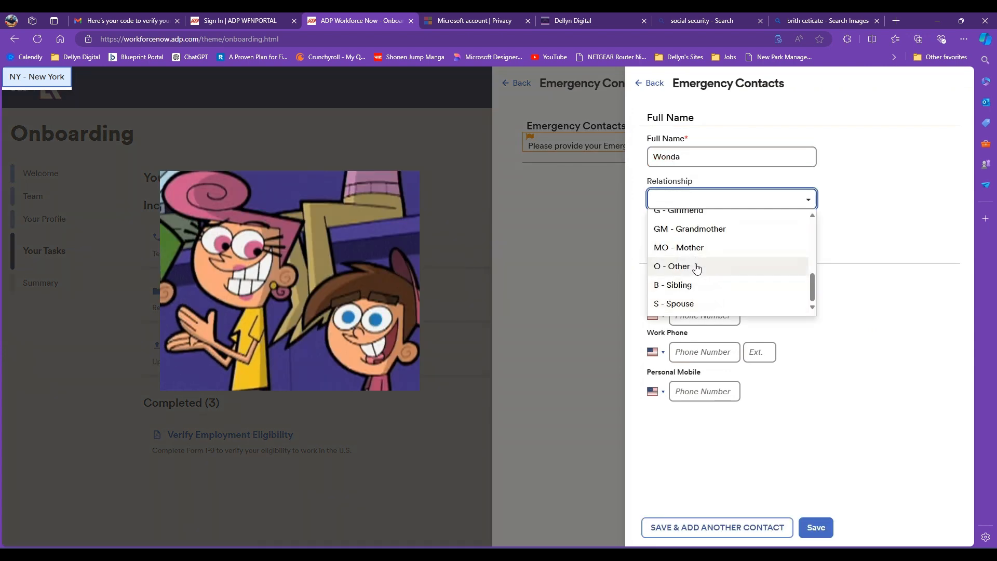
left_click(698, 266)
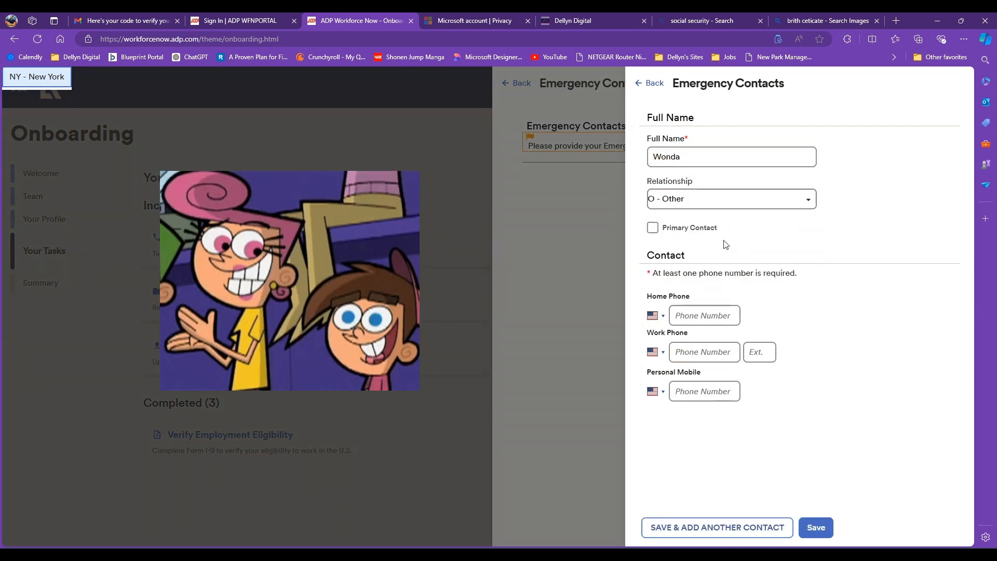
left_click(653, 228)
left_click(824, 531)
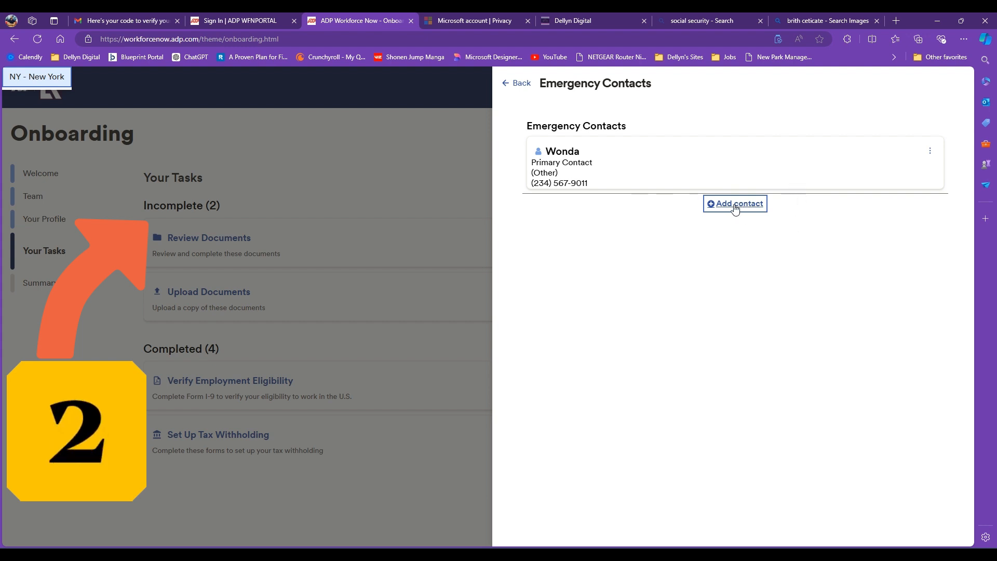
left_click(270, 239)
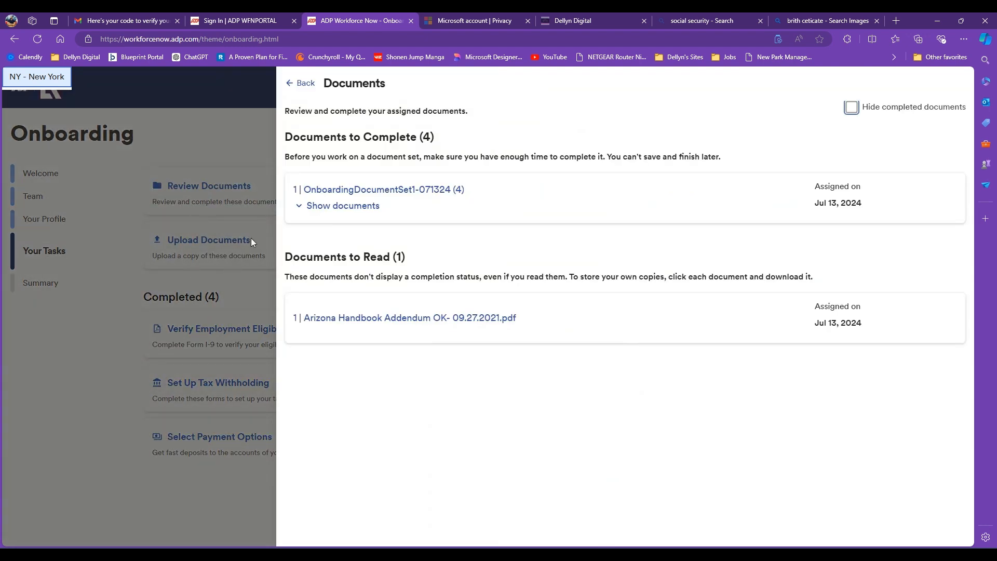
- Open OnboardingDocumentSet1-071324 and apply a typed employee signature to the first signature field
left_click(342, 205)
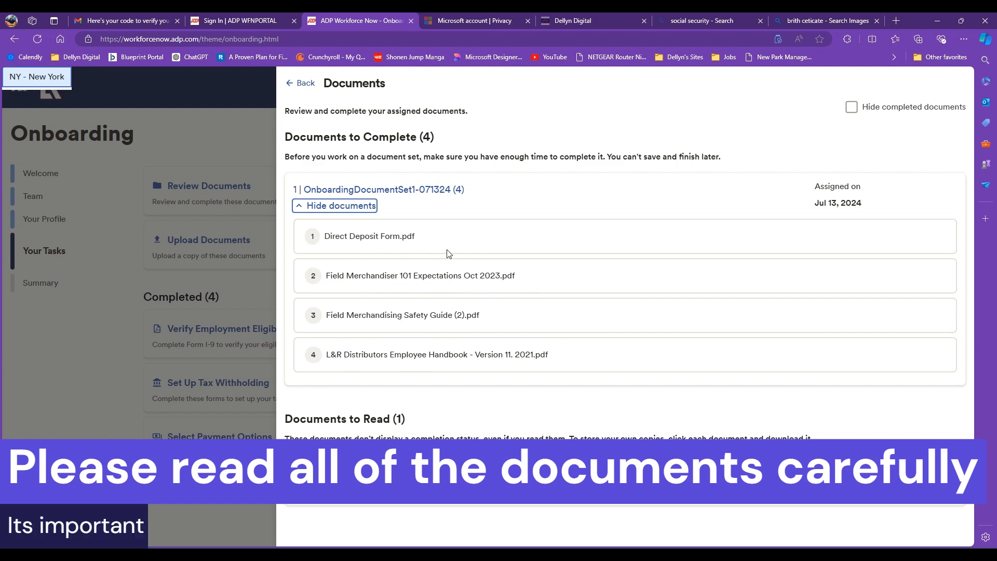
left_click(371, 187)
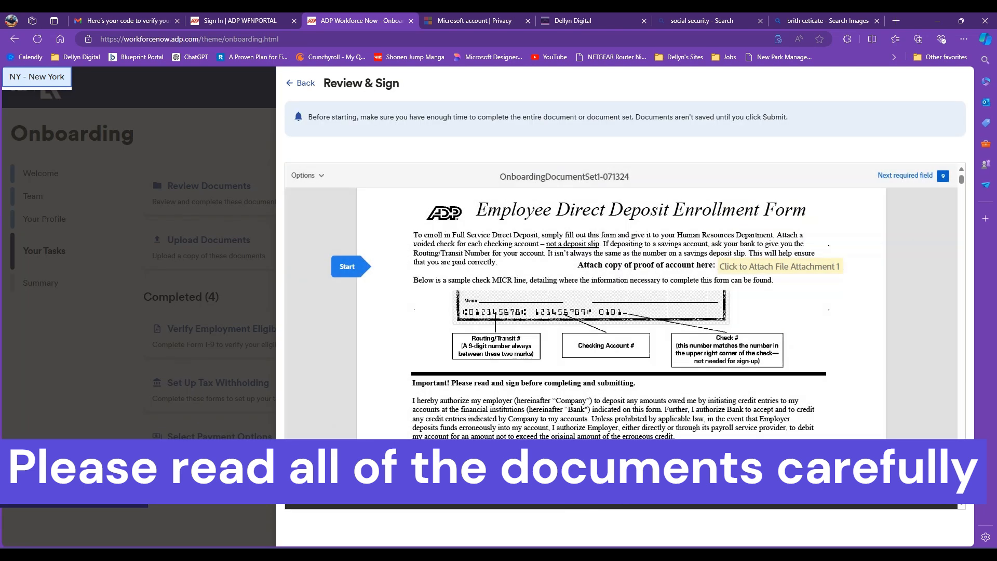
scroll(522, 290, "down", 3)
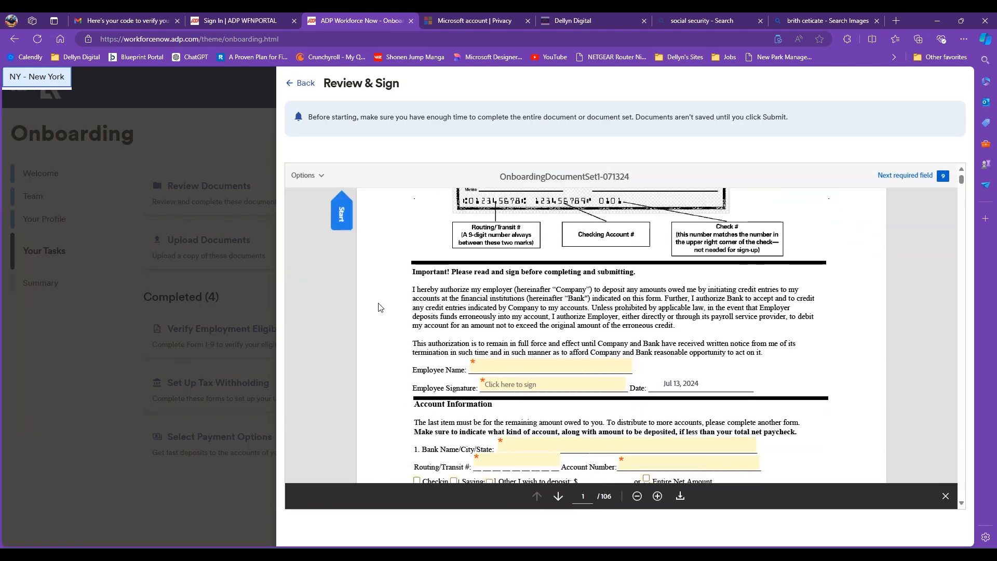
left_click(526, 321)
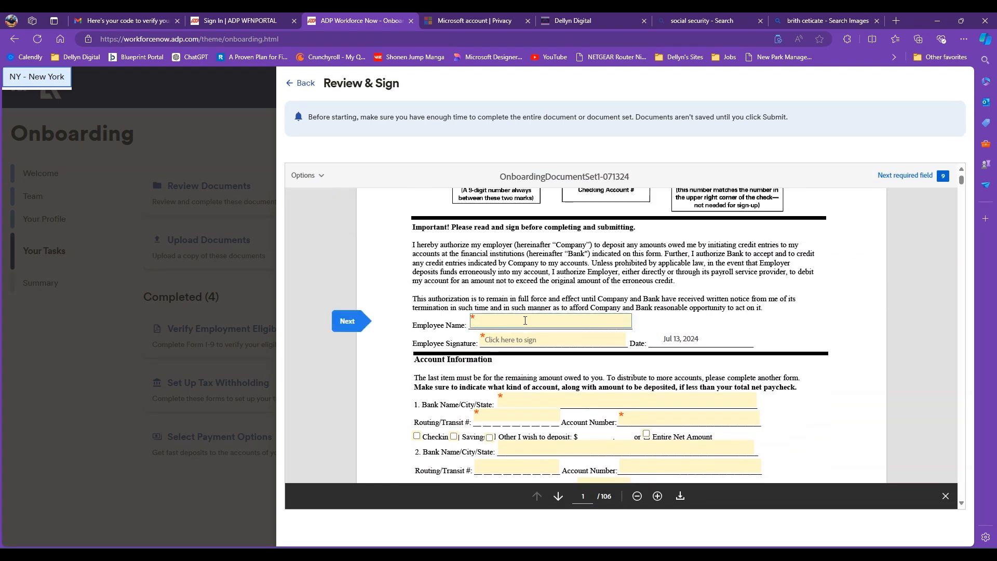
left_click(532, 341)
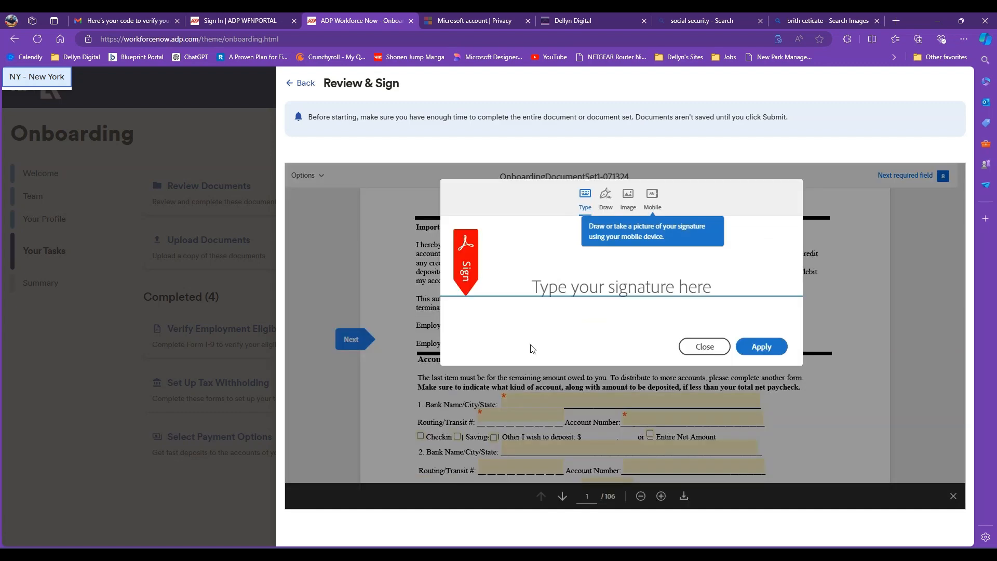
left_click(606, 294)
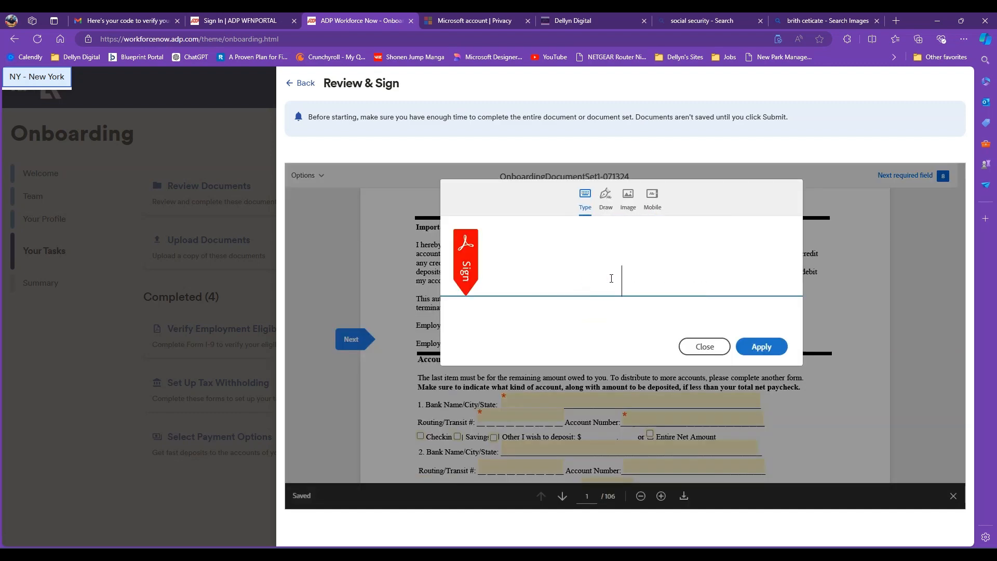
type("T")
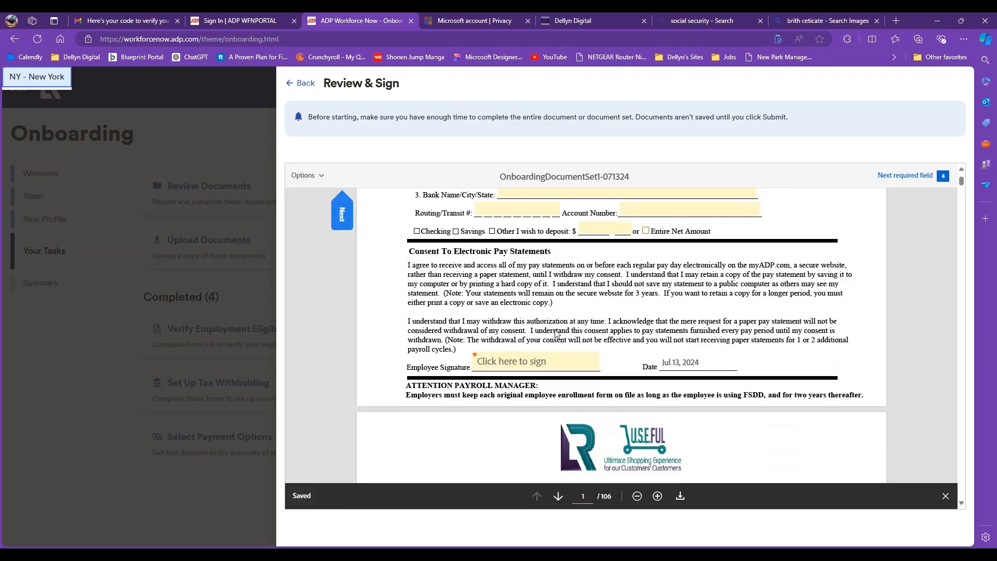
left_click(555, 370)
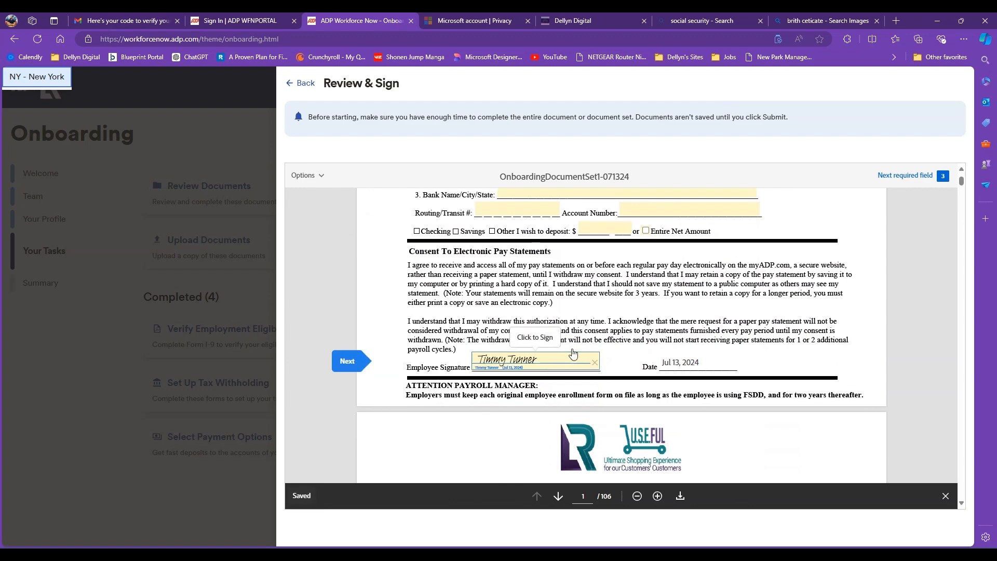
- Sign the remaining required fields, tick 'I have nothing to report', and submit the document set
scroll(585, 375, "down", 2)
scroll(541, 310, "up", 4)
left_click(370, 474)
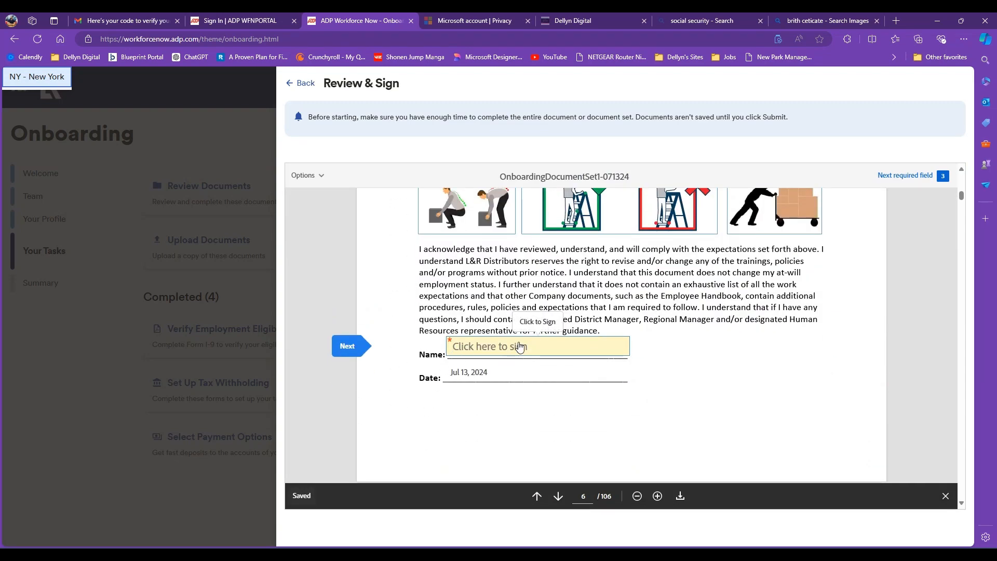
left_click(491, 349)
left_click(346, 346)
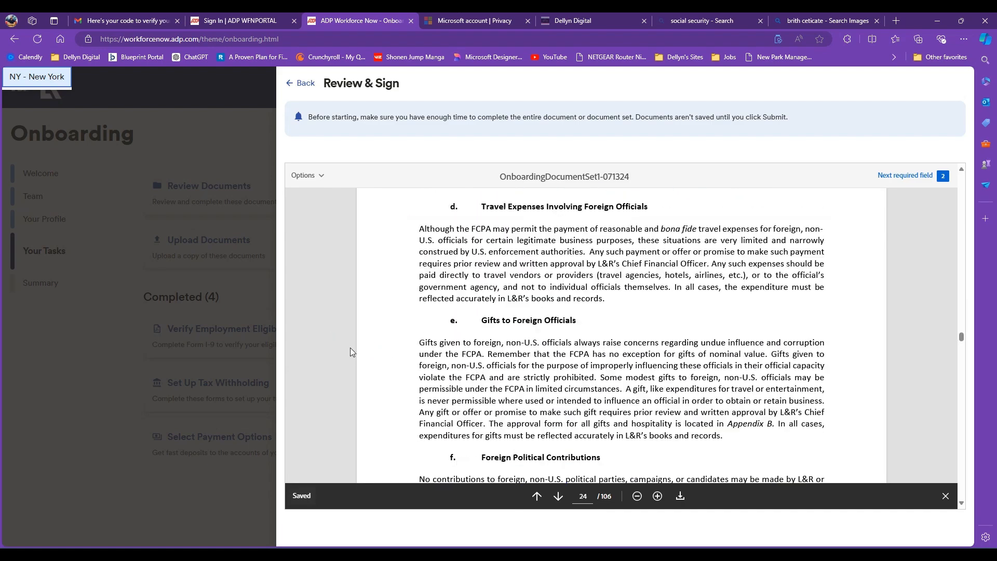
left_click(440, 342)
left_click(345, 336)
left_click(427, 419)
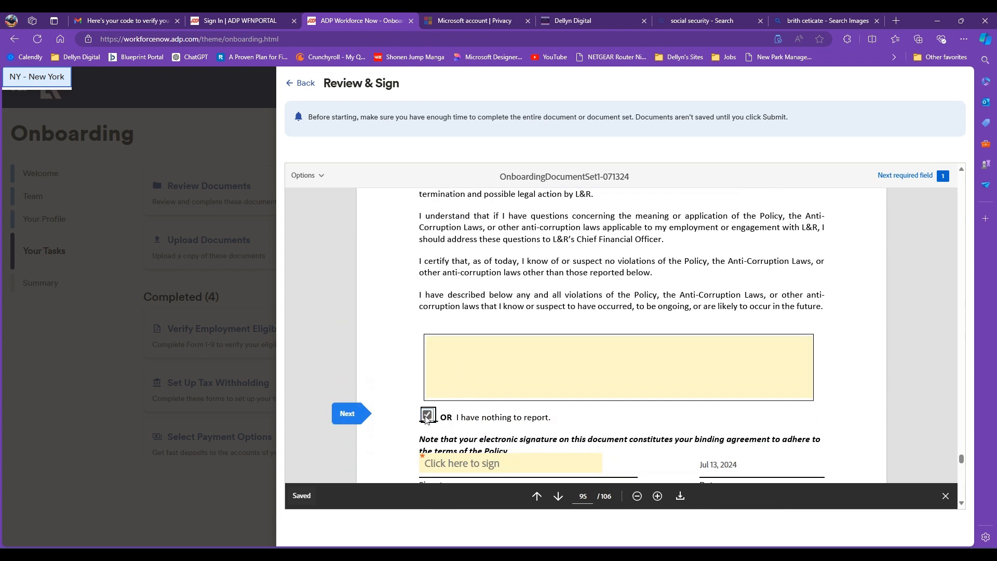
scroll(465, 410, "down", 2)
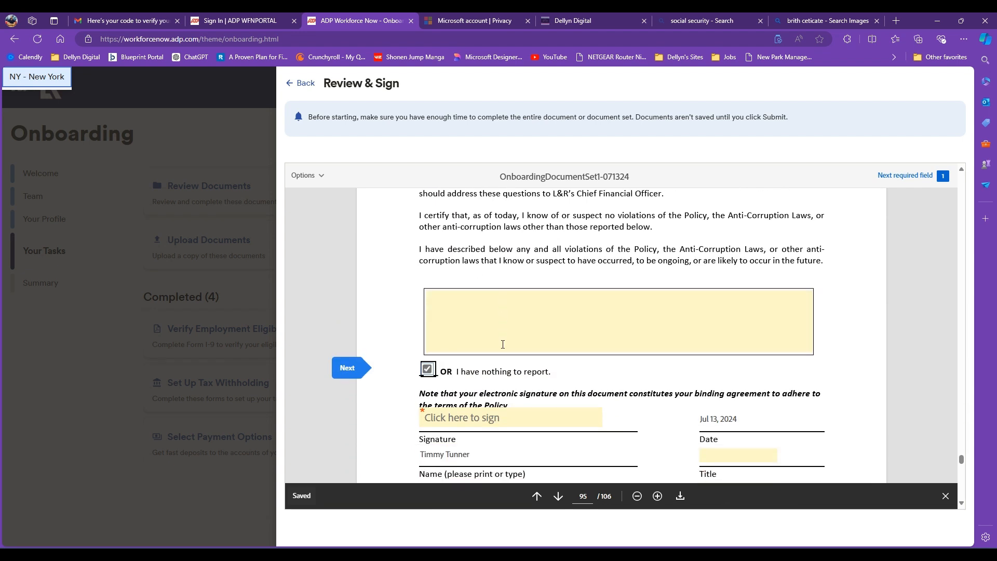
scroll(462, 369, "up", 1)
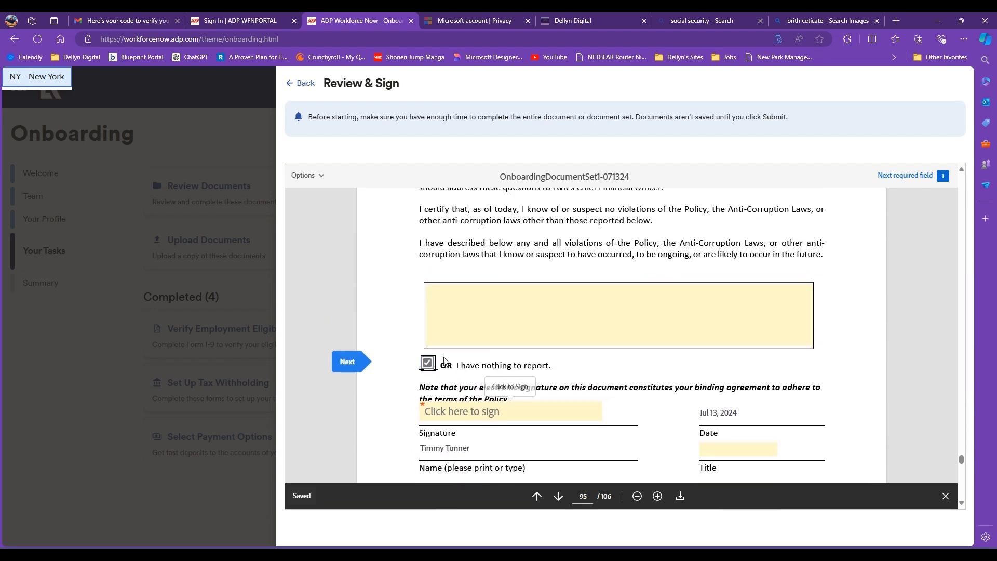
left_click(457, 412)
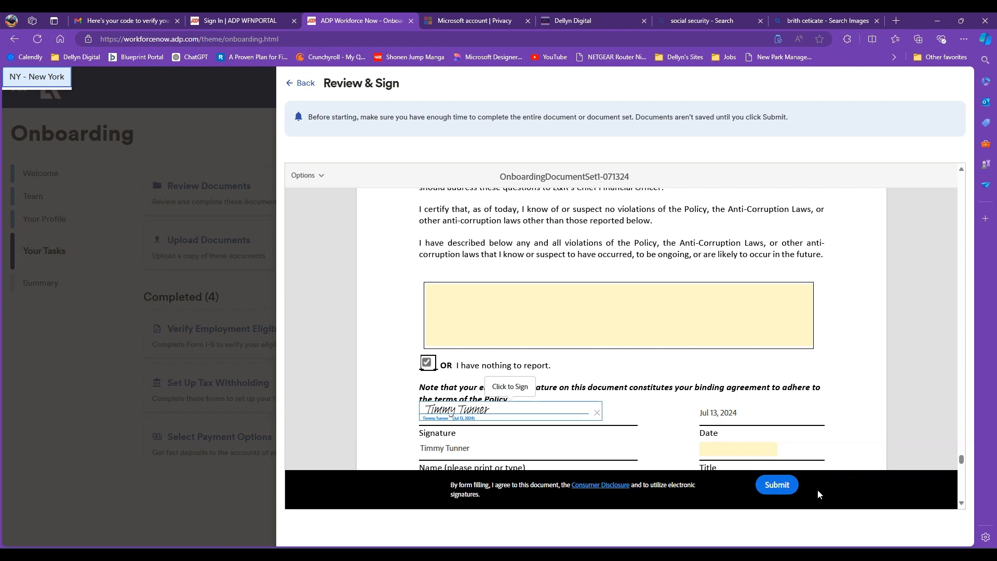
left_click(777, 486)
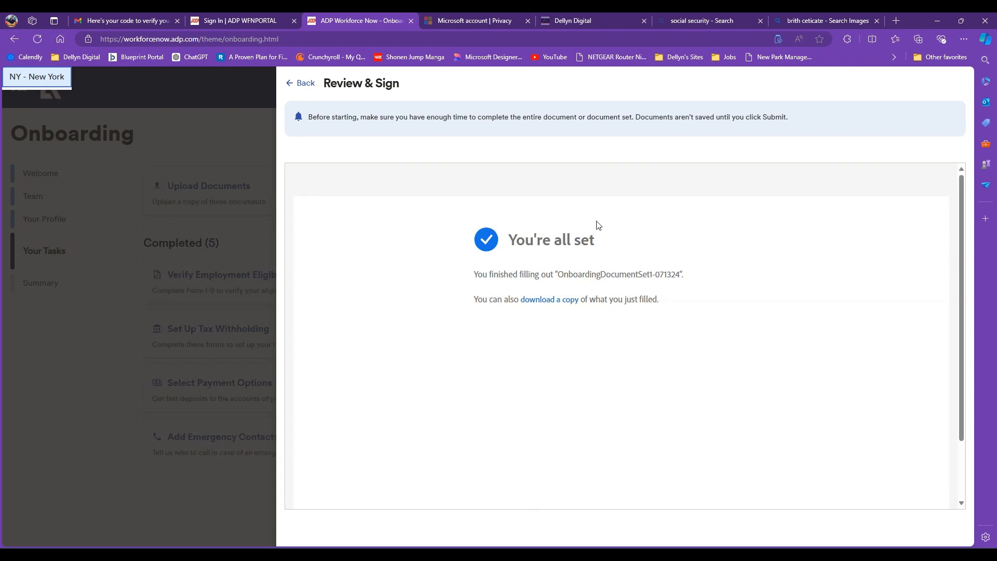
- Return to Documents and expand OnboardingDocumentSet1-071324 to list its four PDFs
scroll(443, 298, "down", 2)
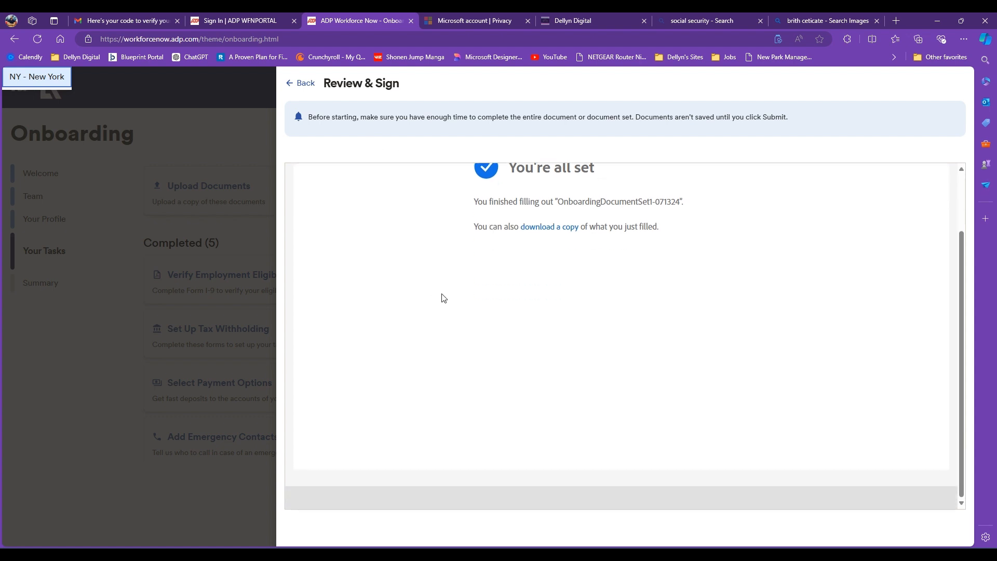
scroll(545, 287, "up", 2)
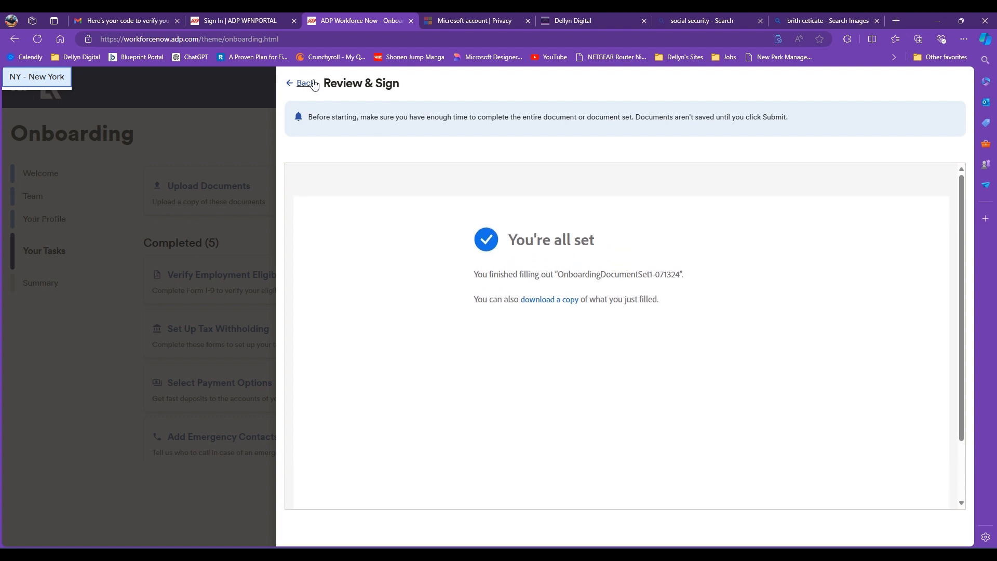
left_click(306, 83)
left_click(333, 209)
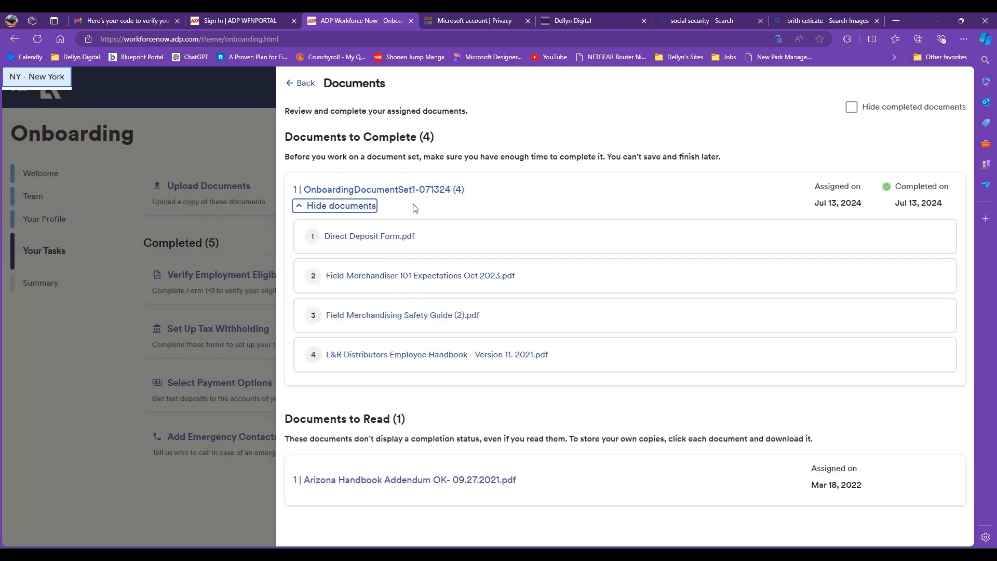
left_click(413, 190)
scroll(573, 303, "up", 3)
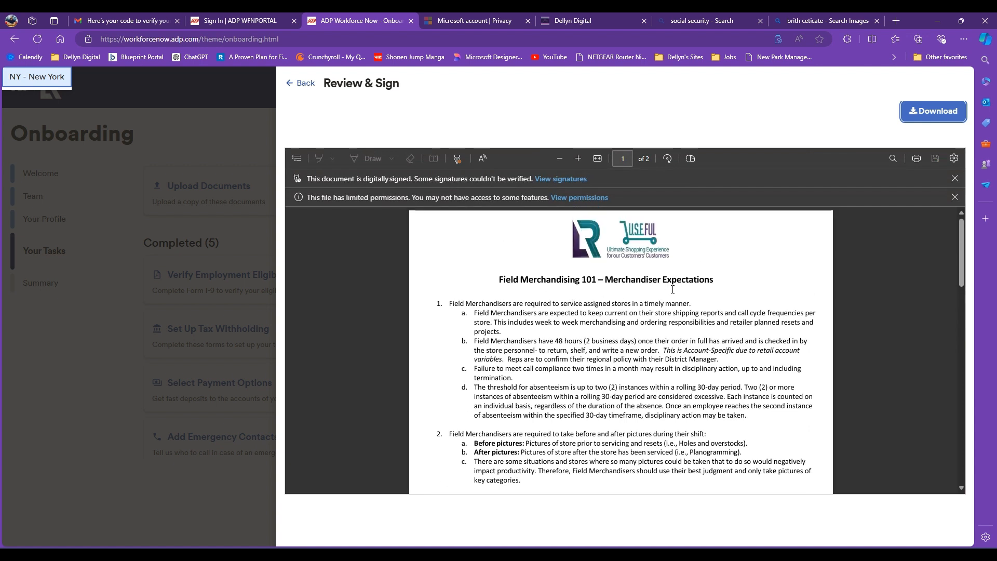
scroll(594, 354, "down", 1)
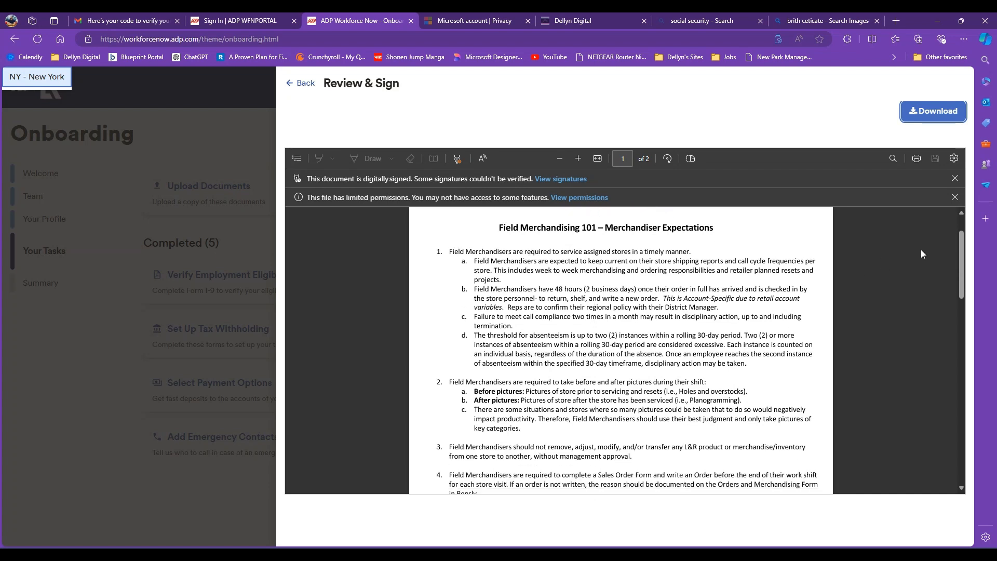
mouse_move(960, 266)
left_mouse_down()
mouse_move(936, 254)
mouse_move(934, 484)
left_mouse_up()
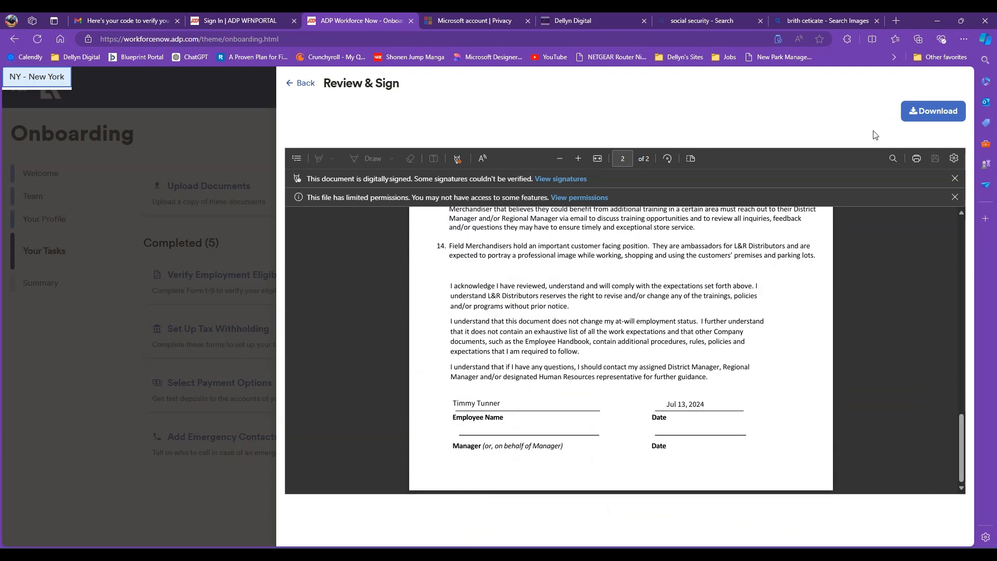
left_click(933, 110)
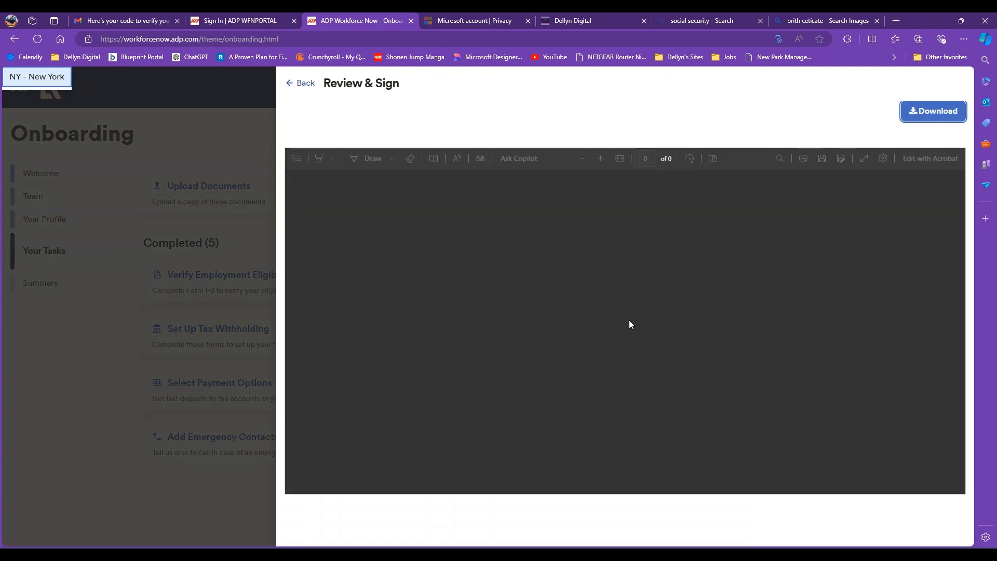
scroll(628, 328, "up", 4)
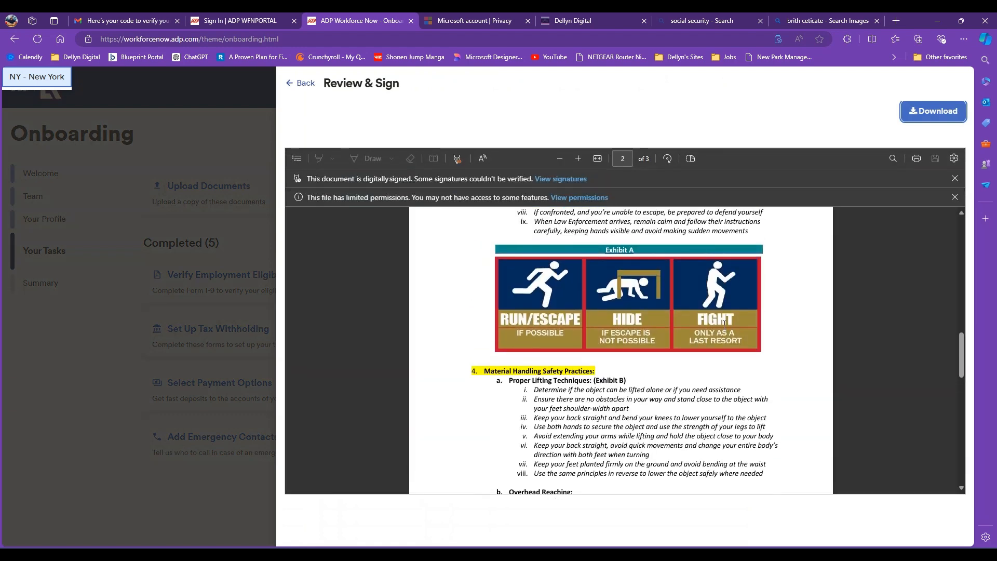
left_click_drag(962, 344, 953, 223)
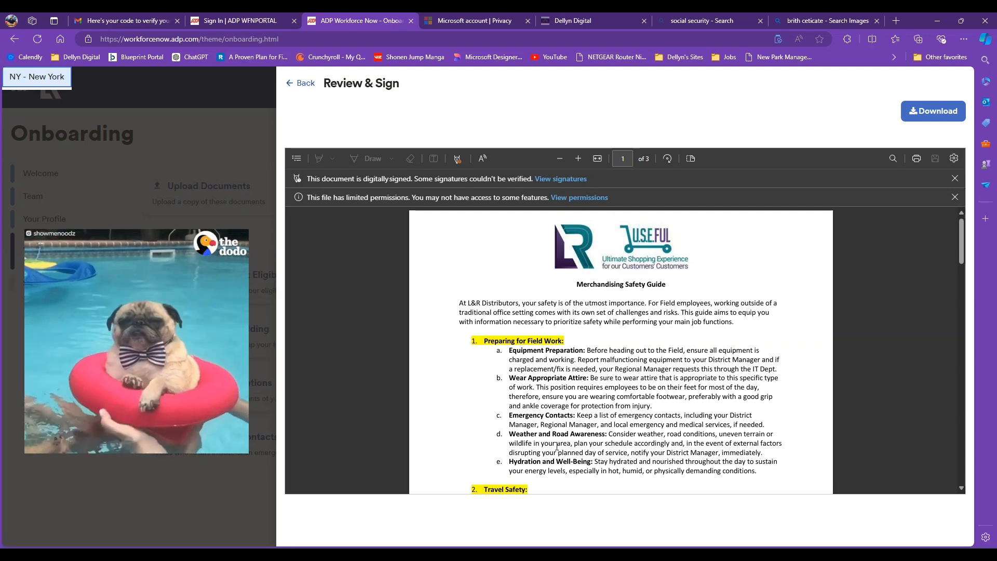
scroll(591, 444, "down", 5)
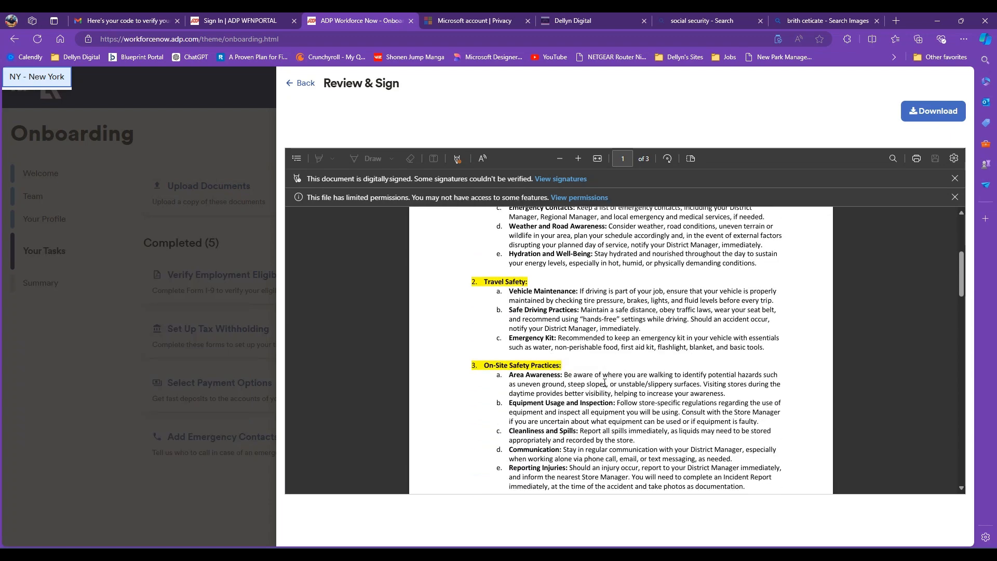
scroll(604, 383, "down", 5)
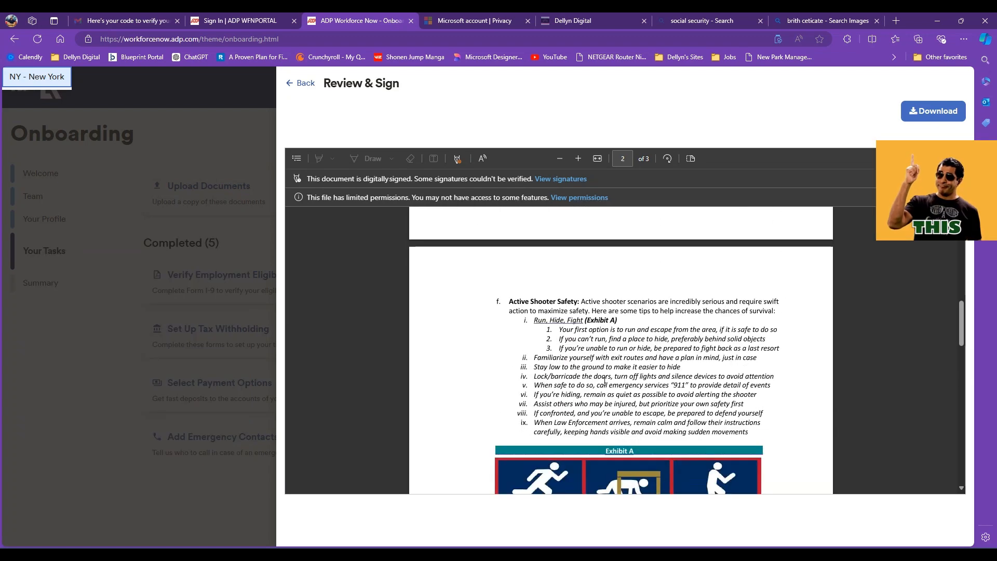
scroll(604, 383, "down", 3)
left_click(435, 355)
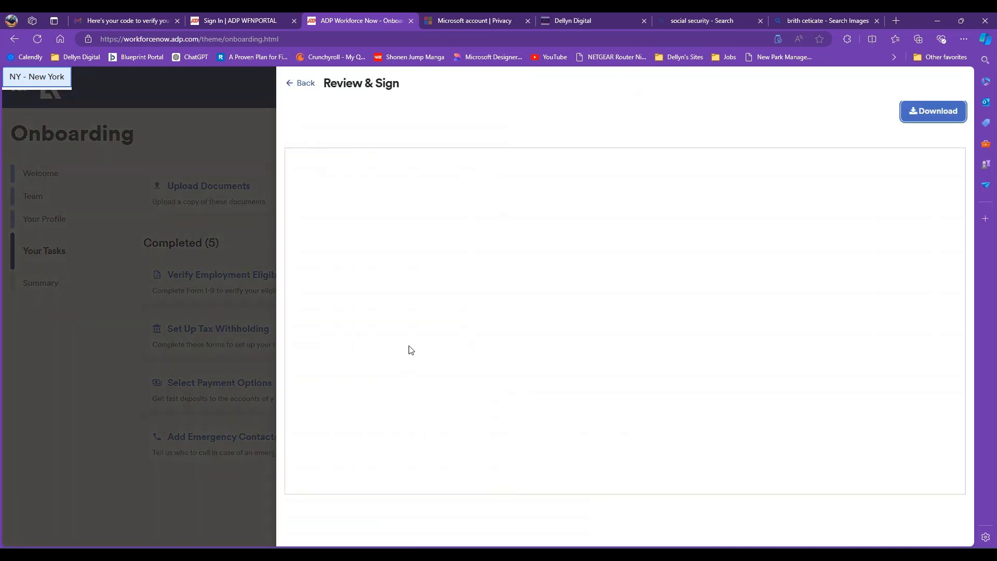
scroll(587, 318, "down", 2)
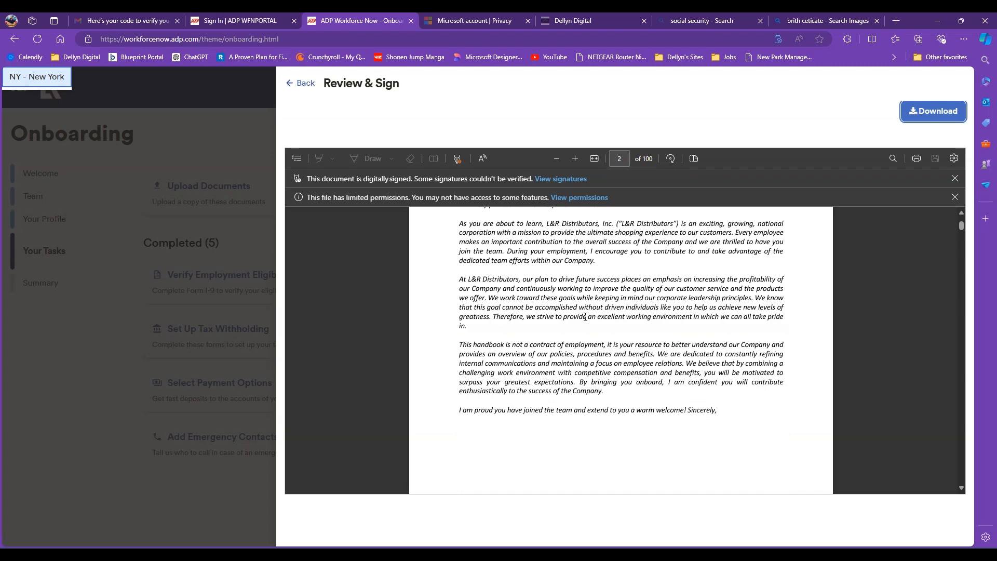
scroll(579, 316, "down", 5)
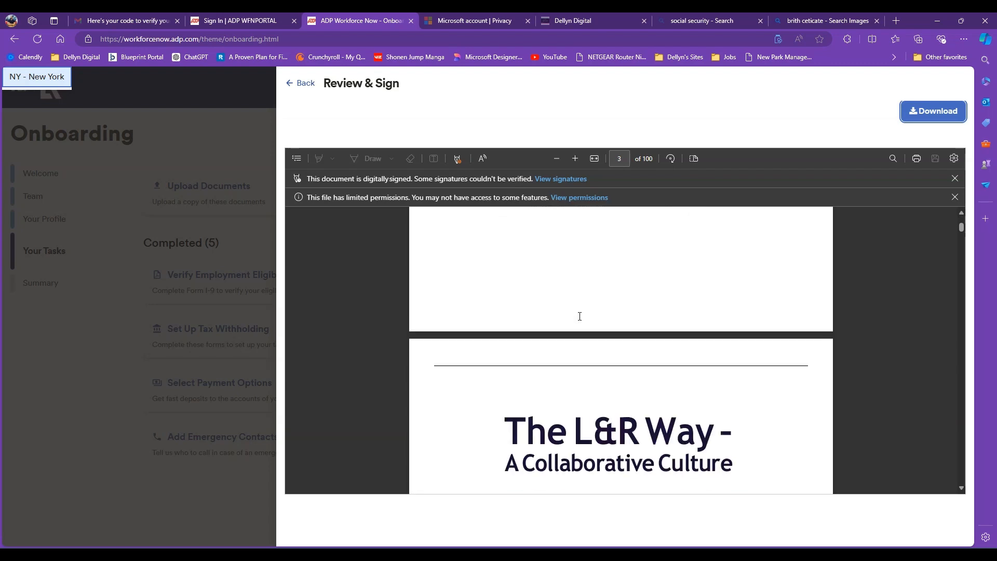
scroll(579, 316, "down", 1)
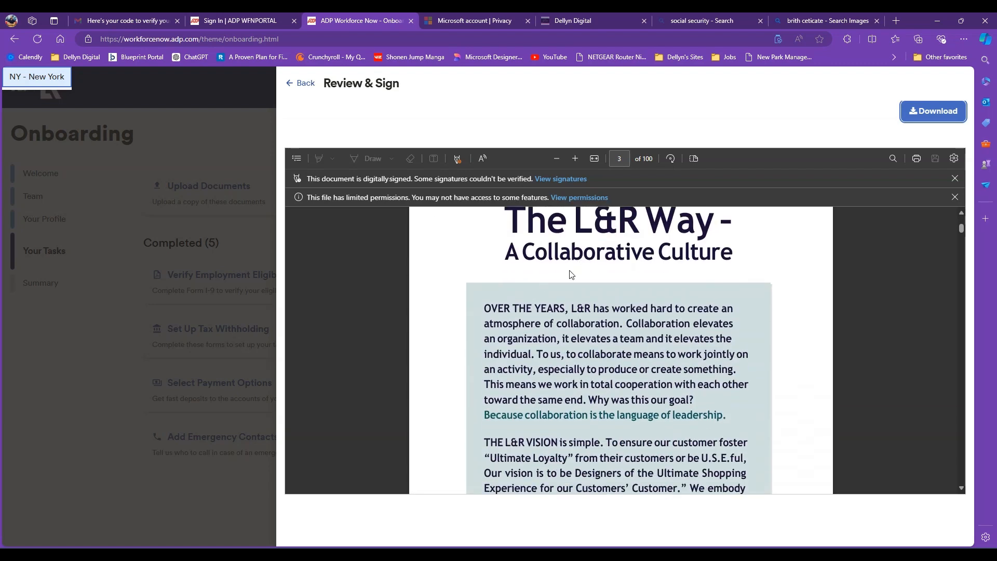
scroll(632, 284, "down", 2)
scroll(632, 285, "down", 10)
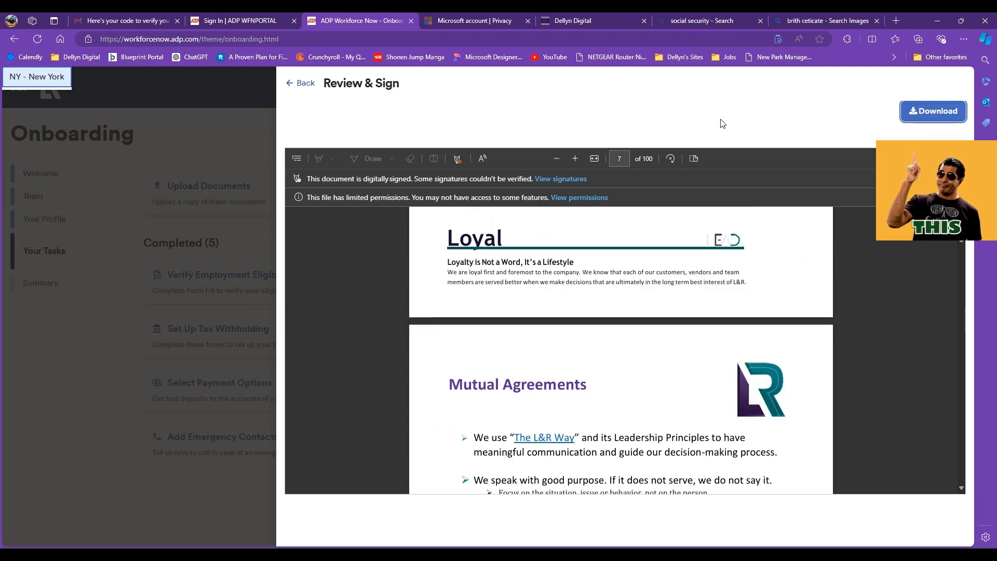
left_click(297, 83)
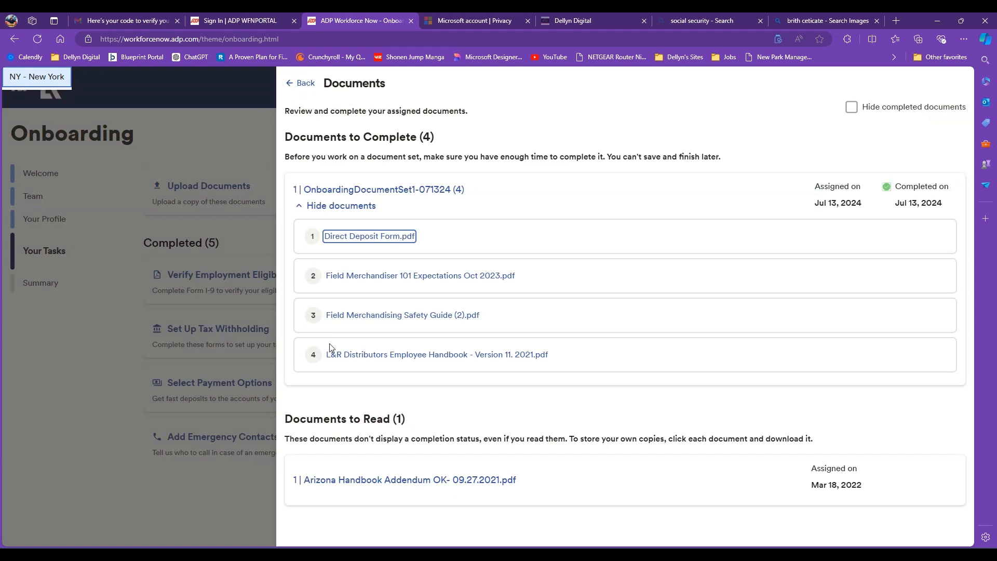
- Preview the Arizona Handbook Addendum, scroll through it, and close the preview
left_click(420, 480)
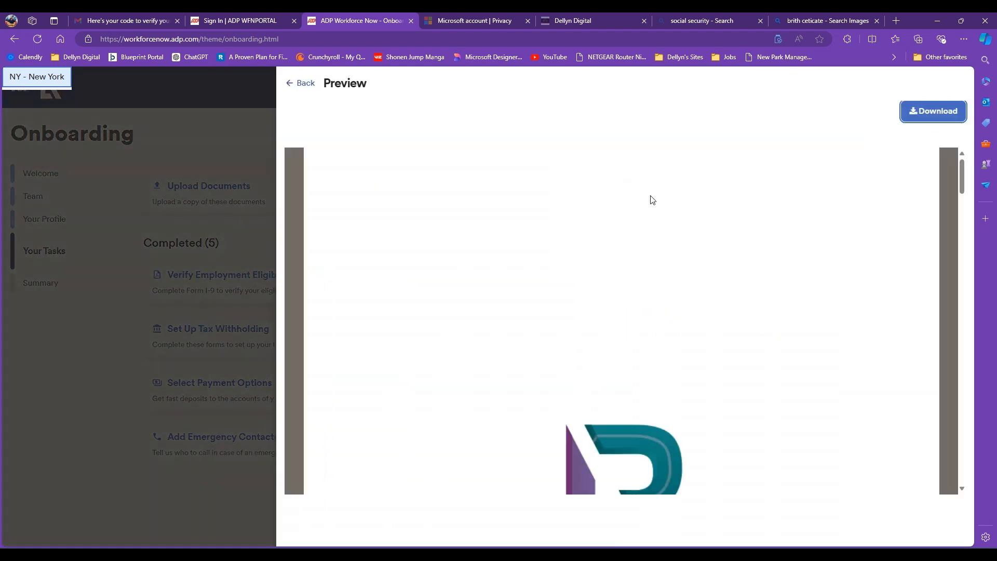
scroll(582, 317, "down", 15)
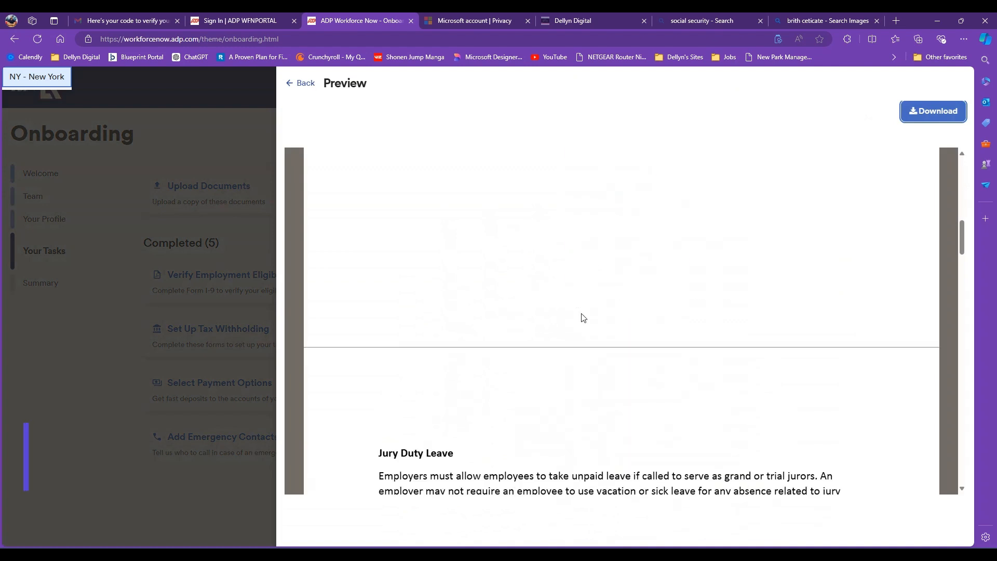
scroll(582, 317, "up", 15)
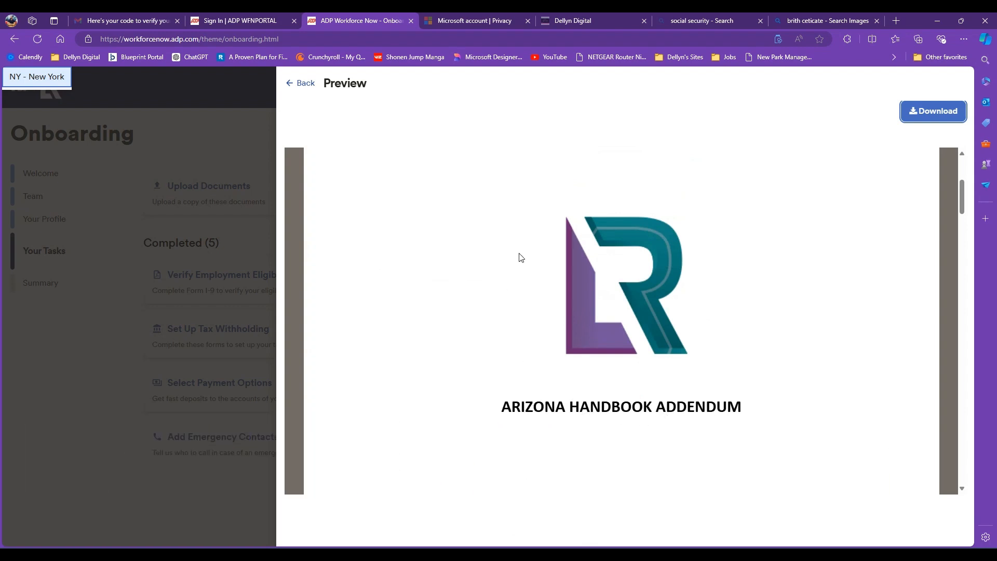
left_click(296, 86)
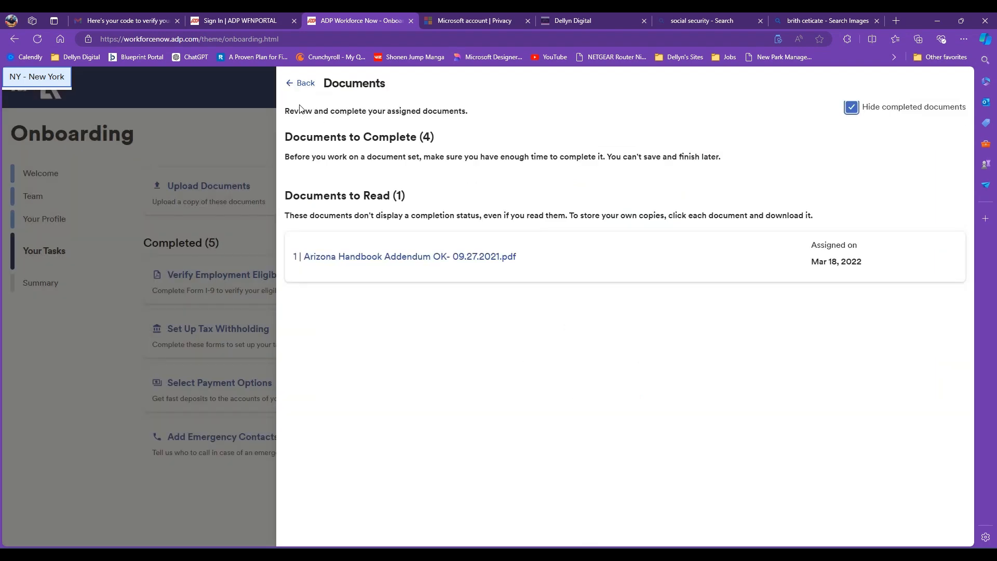
- Upload a birth certificate image as the I-9 document, check its Pending Approval status, and close the panel
left_click(302, 83)
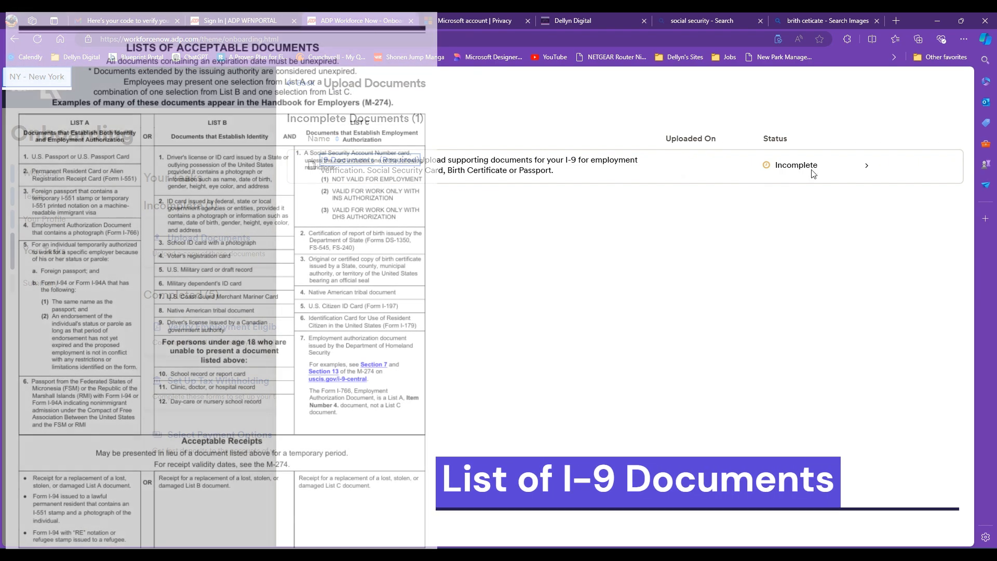
left_click(868, 167)
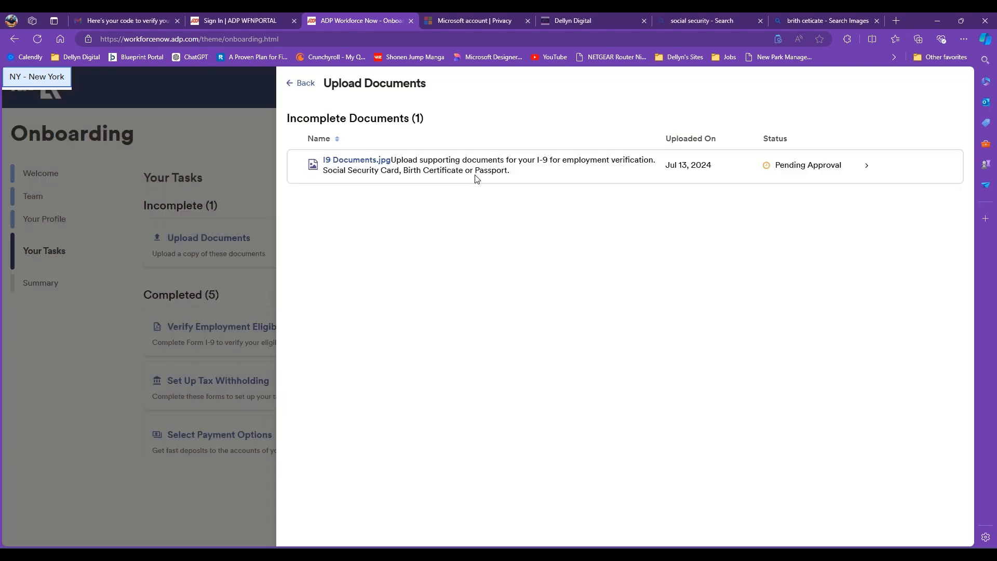
left_click(866, 165)
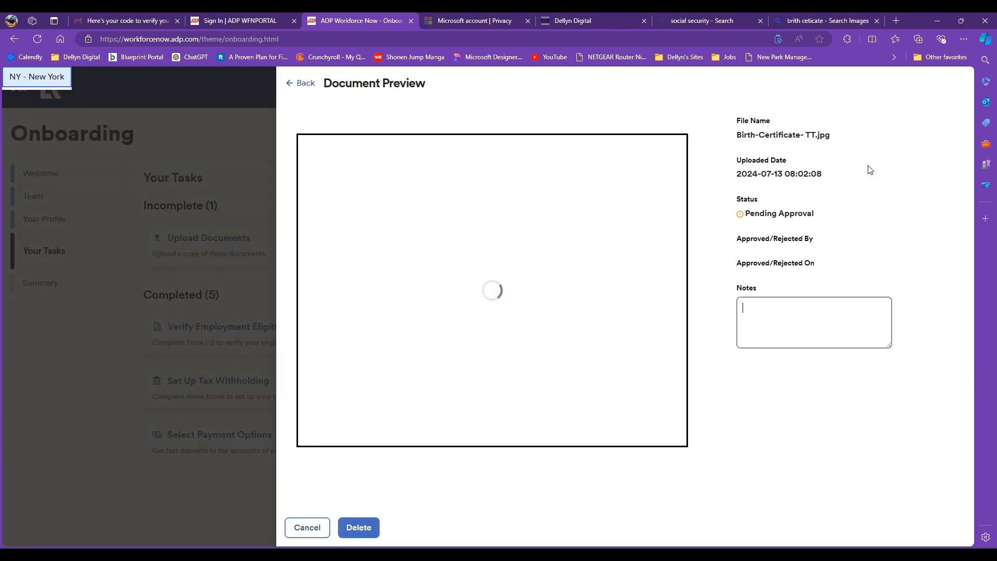
left_click_drag(833, 215, 748, 207)
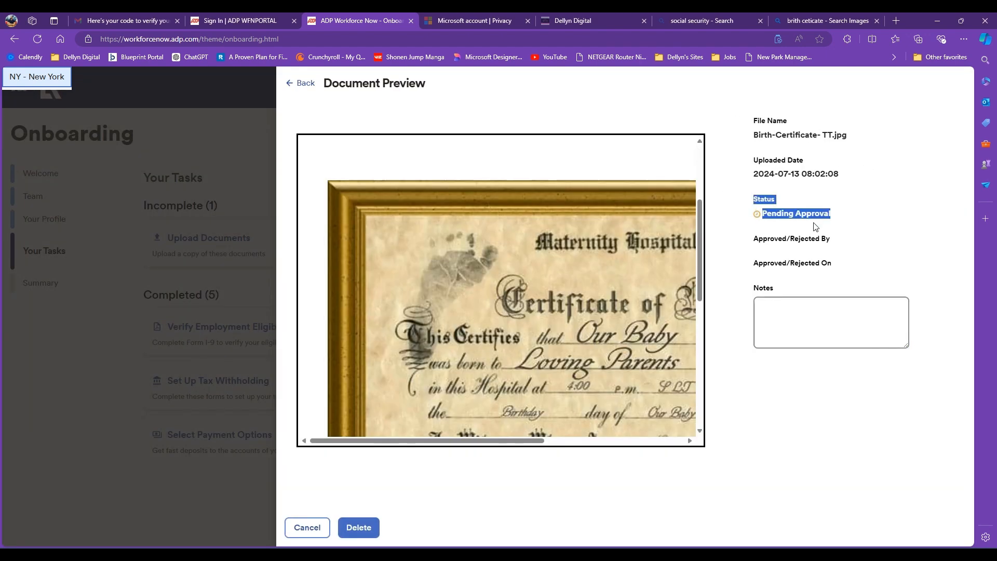
left_click(403, 538)
left_click(302, 84)
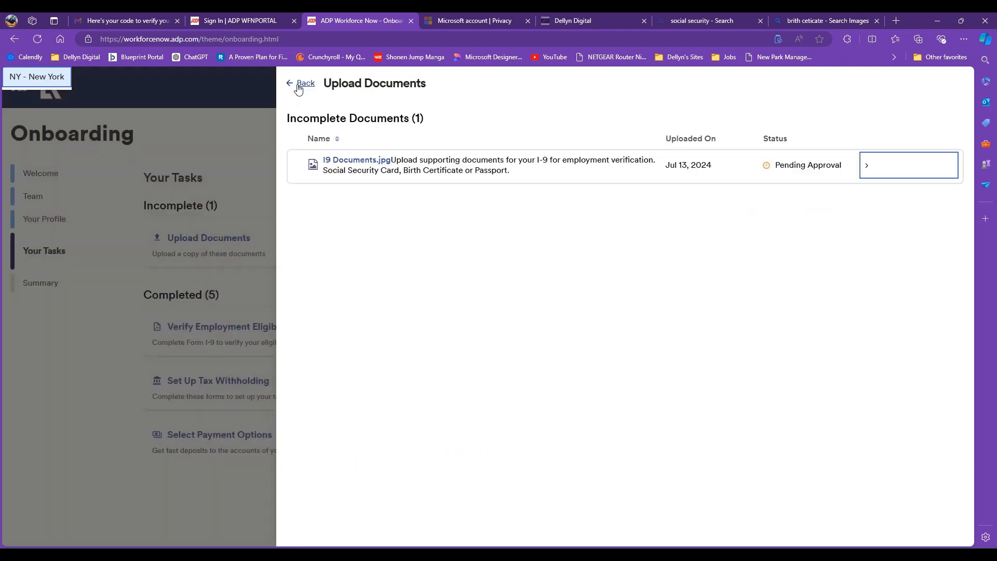
left_click(298, 84)
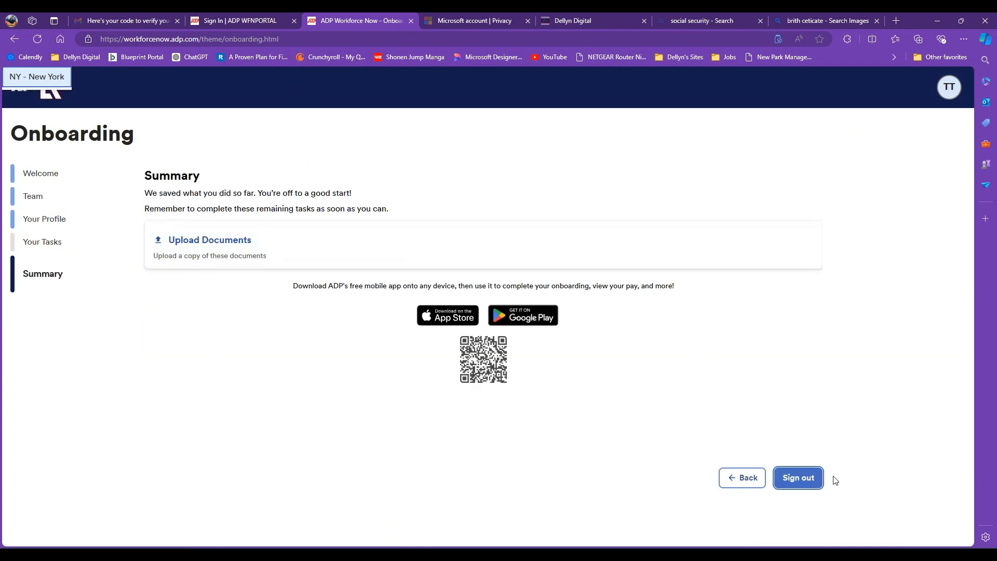
- Confirm I9 Documents.jpg shows Pending Approval under Upload Documents, then return to the Summary
left_click(205, 244)
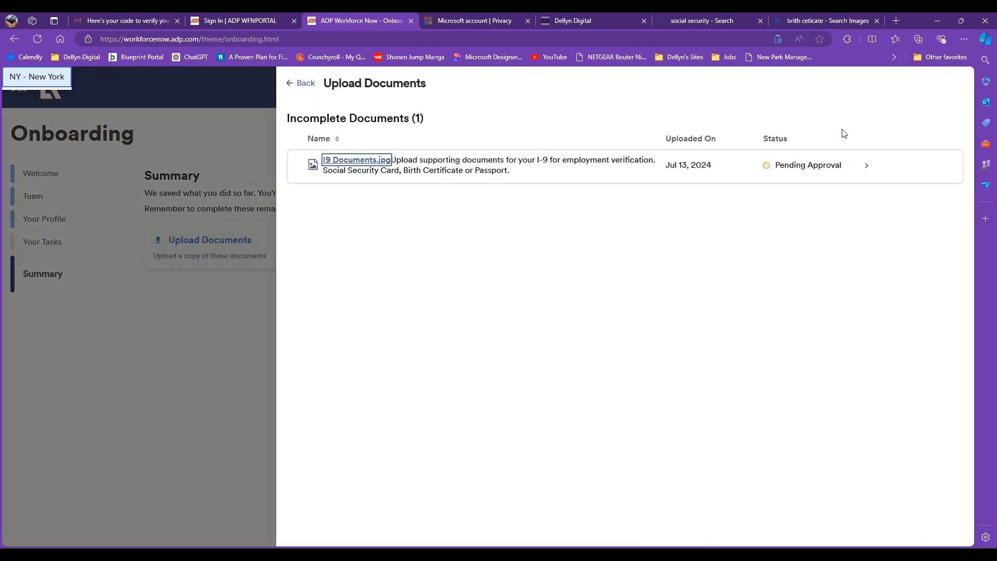
left_click(287, 85)
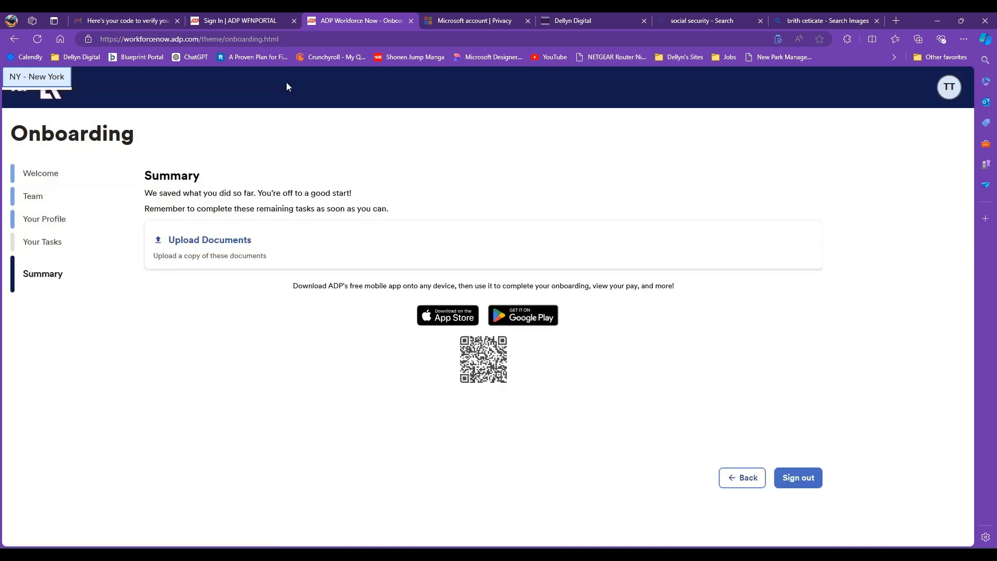